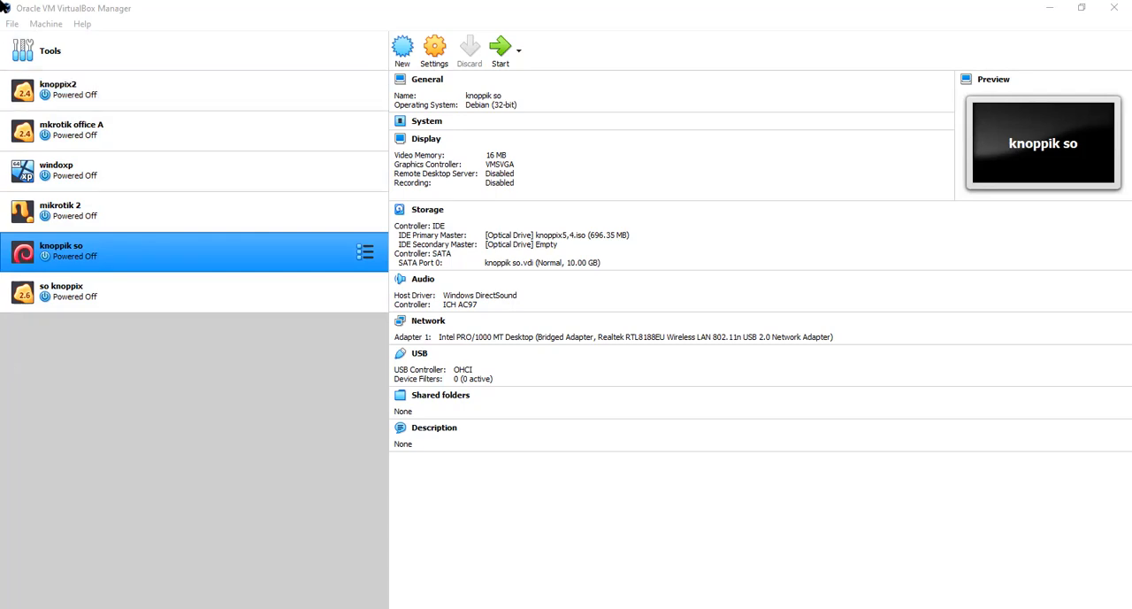
- Start a new virtual machine named mikrotiksi, type Other and version Other/Unknown, with 256 MB of memory
left_click(11, 24)
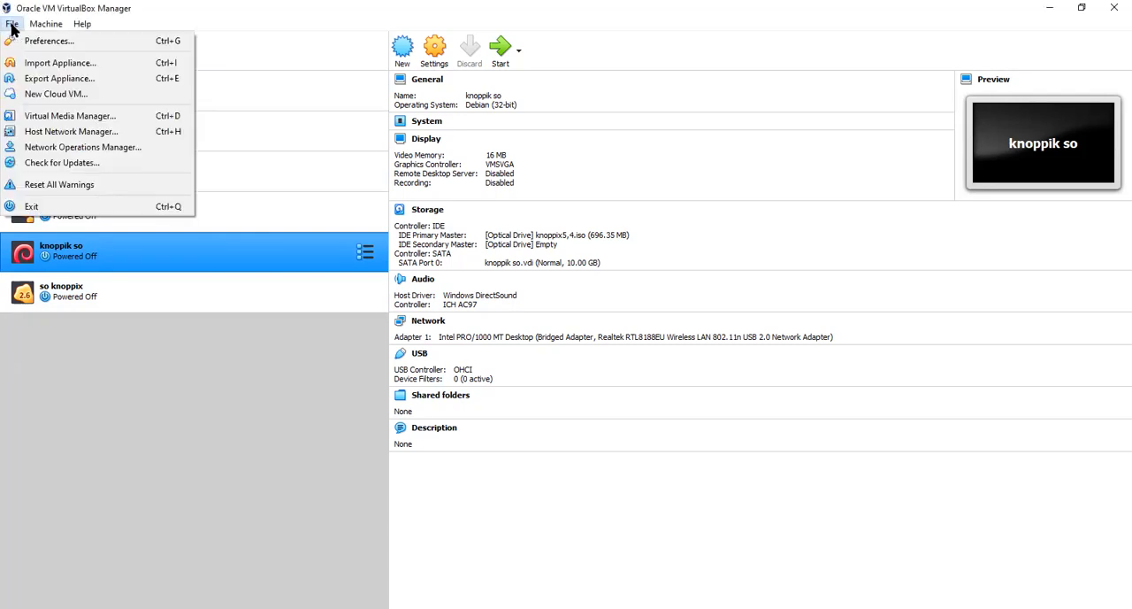
left_click(112, 396)
left_click(9, 27)
mouse_move(55, 25)
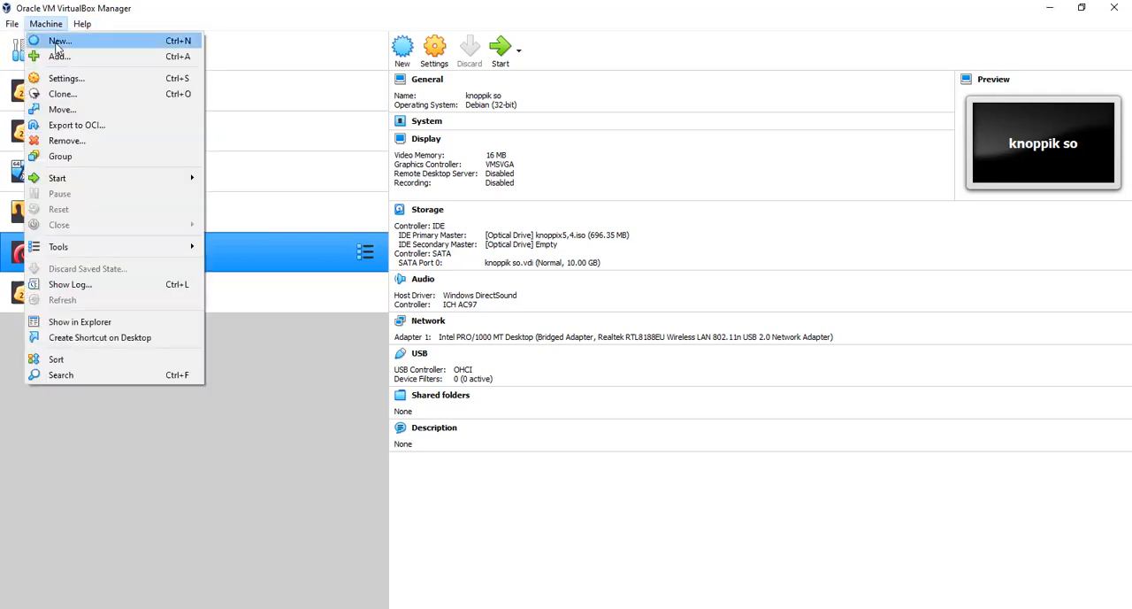
left_click(57, 43)
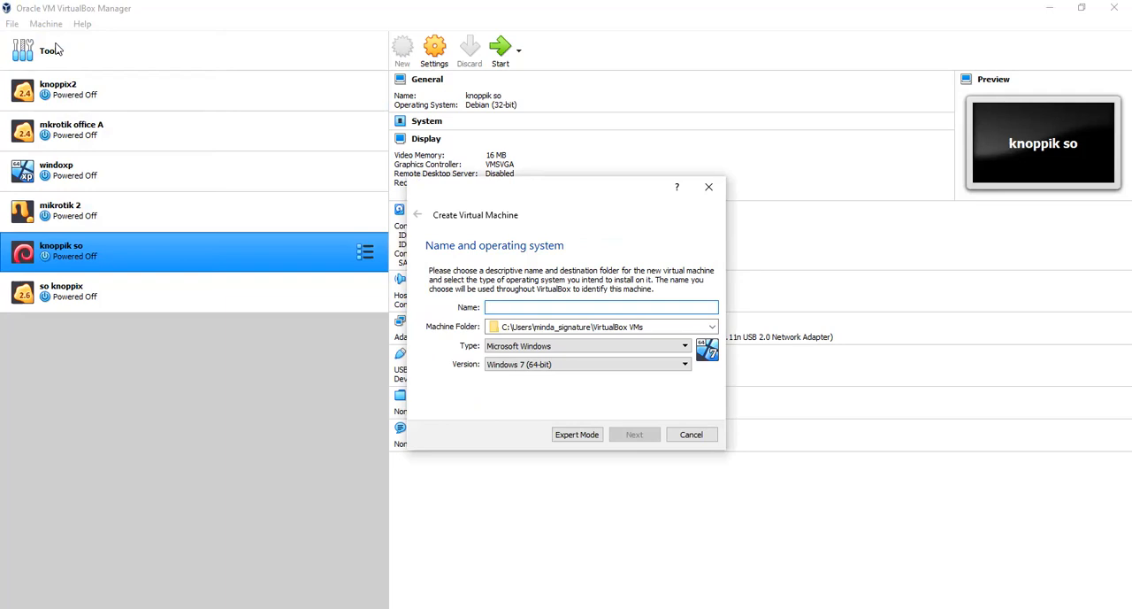
type("mi")
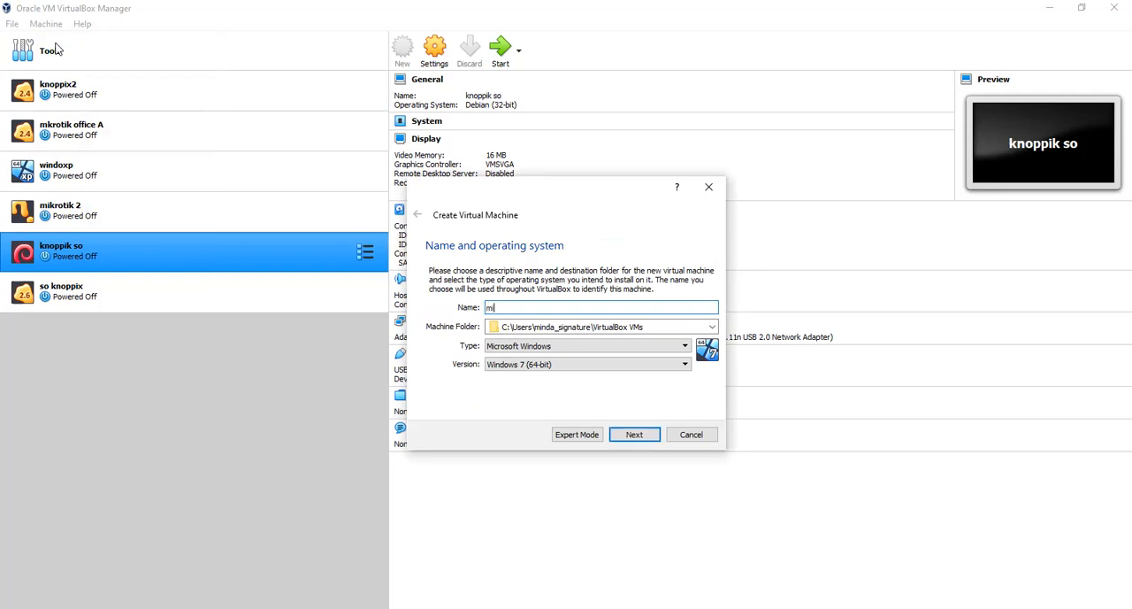
type("krotik")
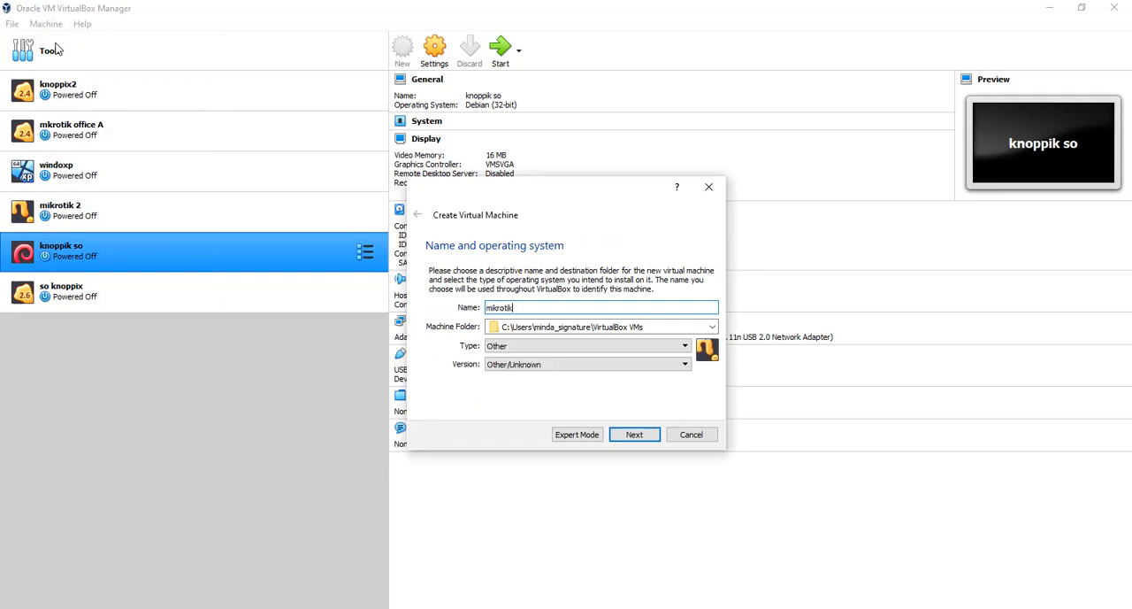
type("si")
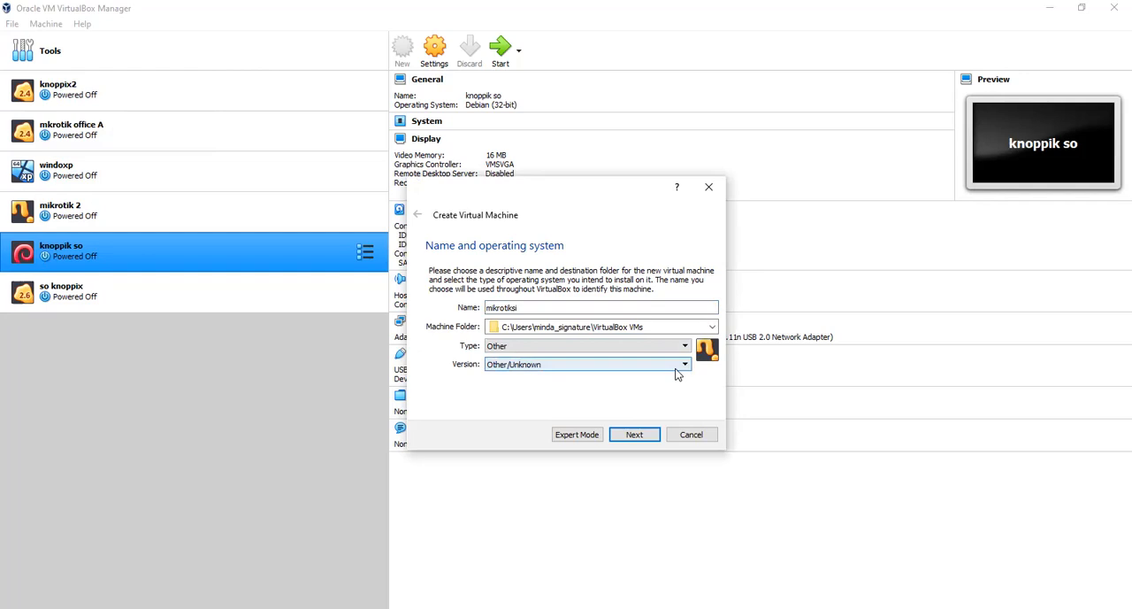
left_click(638, 436)
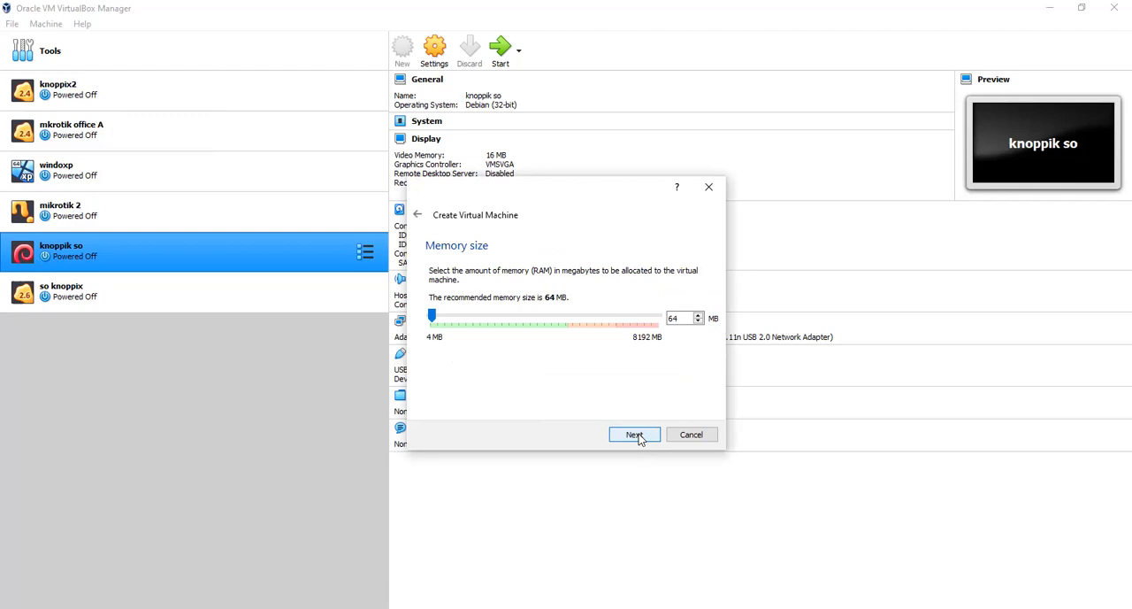
left_click(439, 321)
left_click(633, 434)
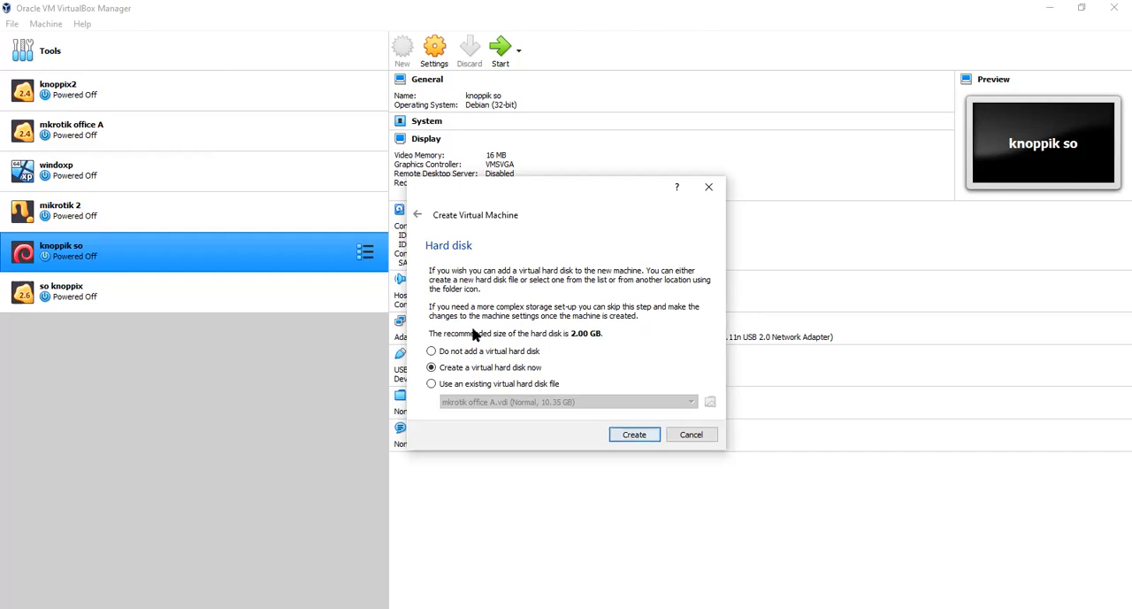
- Create a dynamically allocated VDI virtual hard disk of 5.00 GB for the new machine
left_click(634, 434)
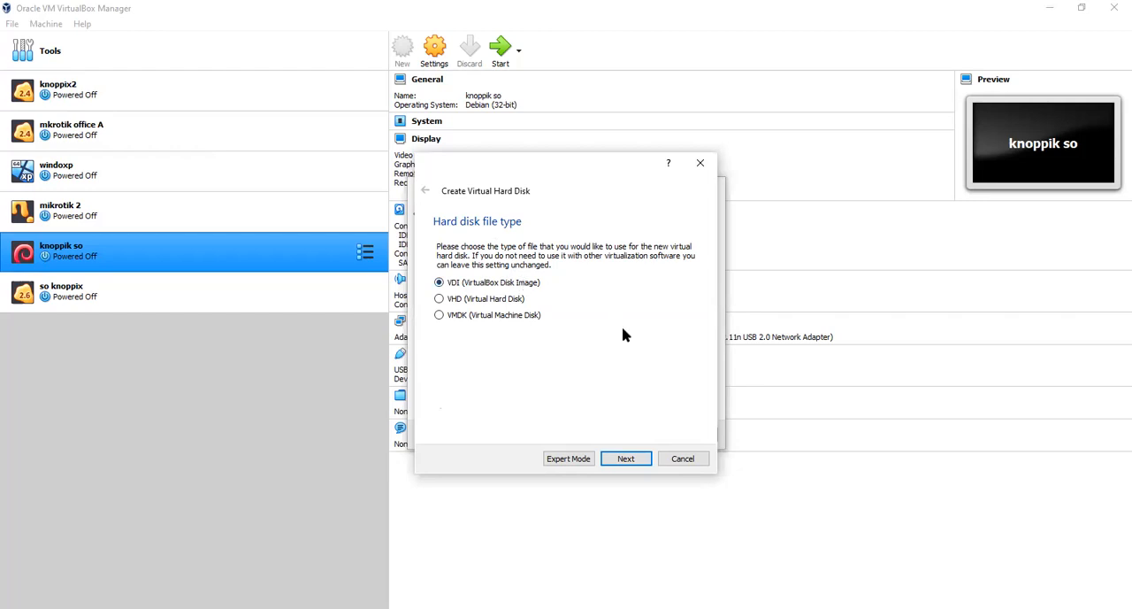
left_click(617, 461)
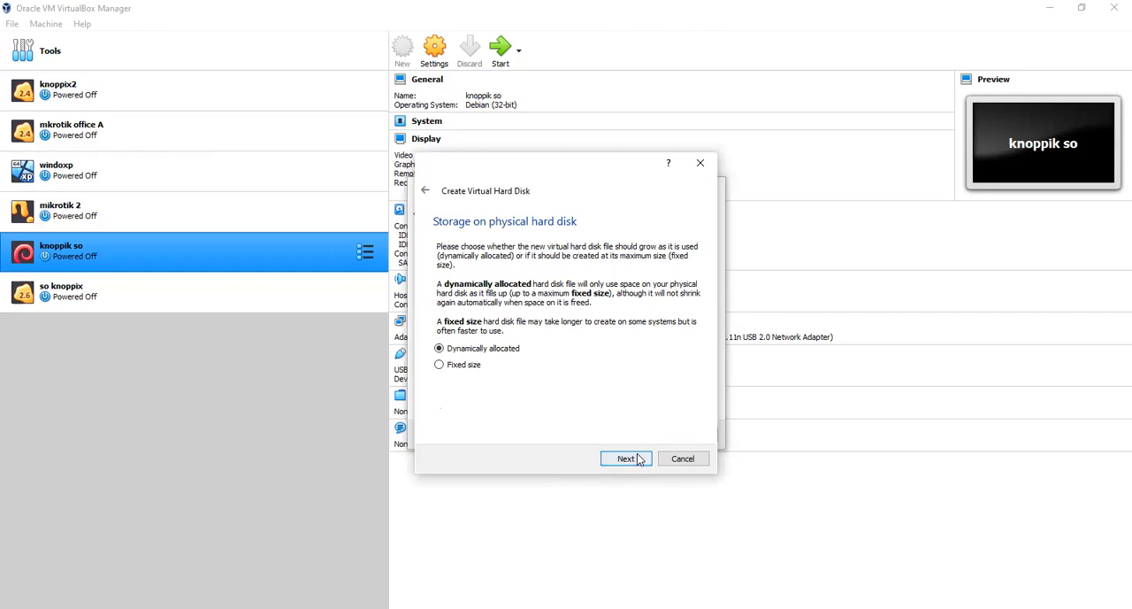
left_click(639, 459)
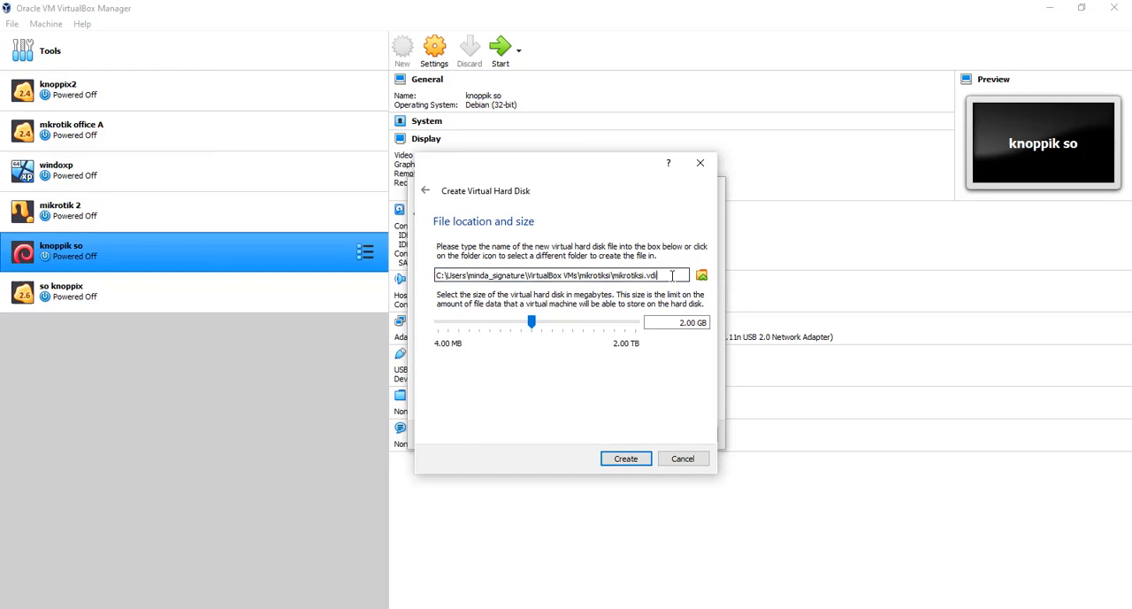
left_click(681, 322)
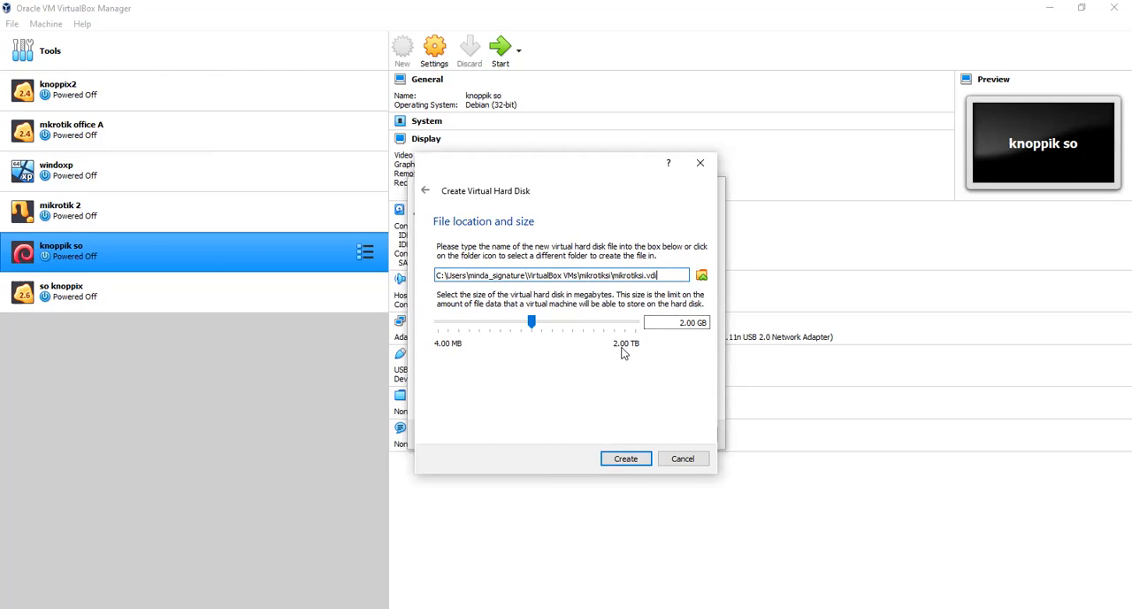
key("BackSpace")
type("5")
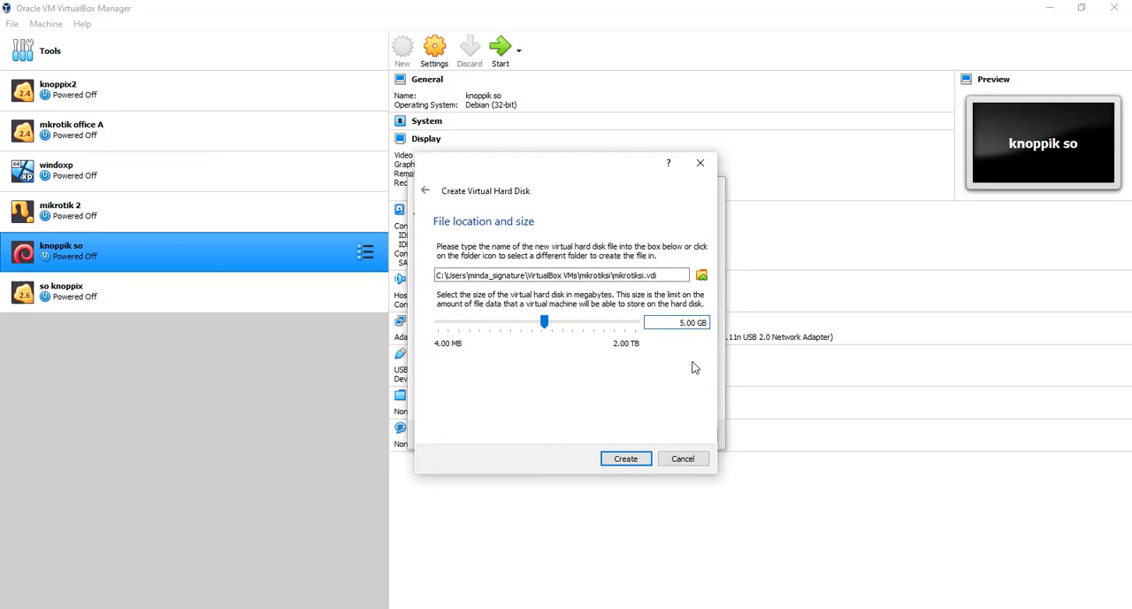
left_click(626, 458)
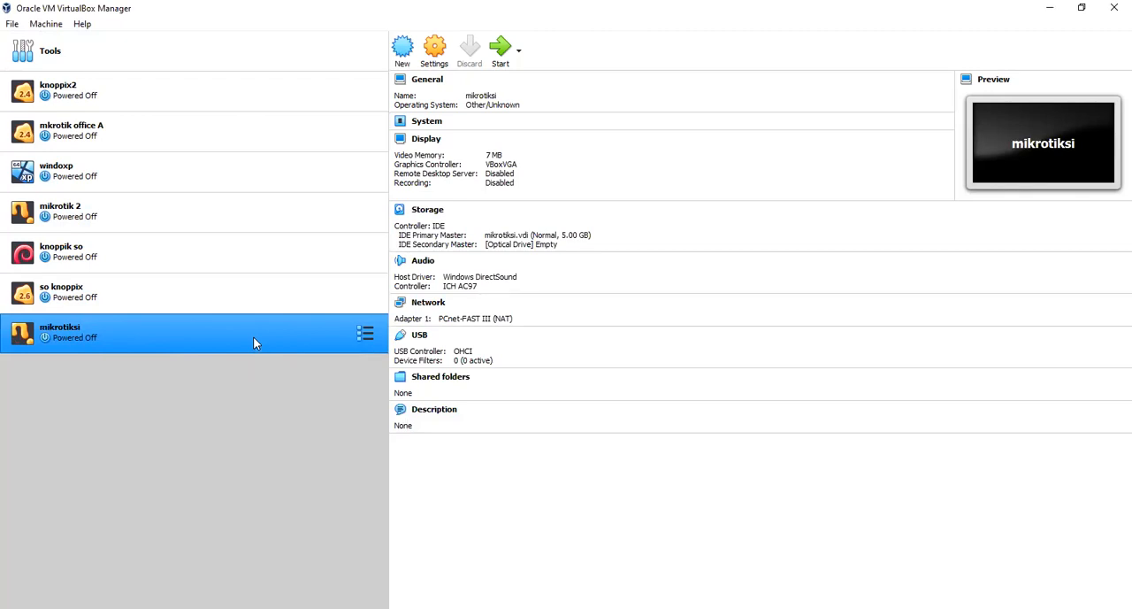
- Enable Network in mikrotiksi's boot order and enable network adapters 2, 3 and 4
left_click(430, 122)
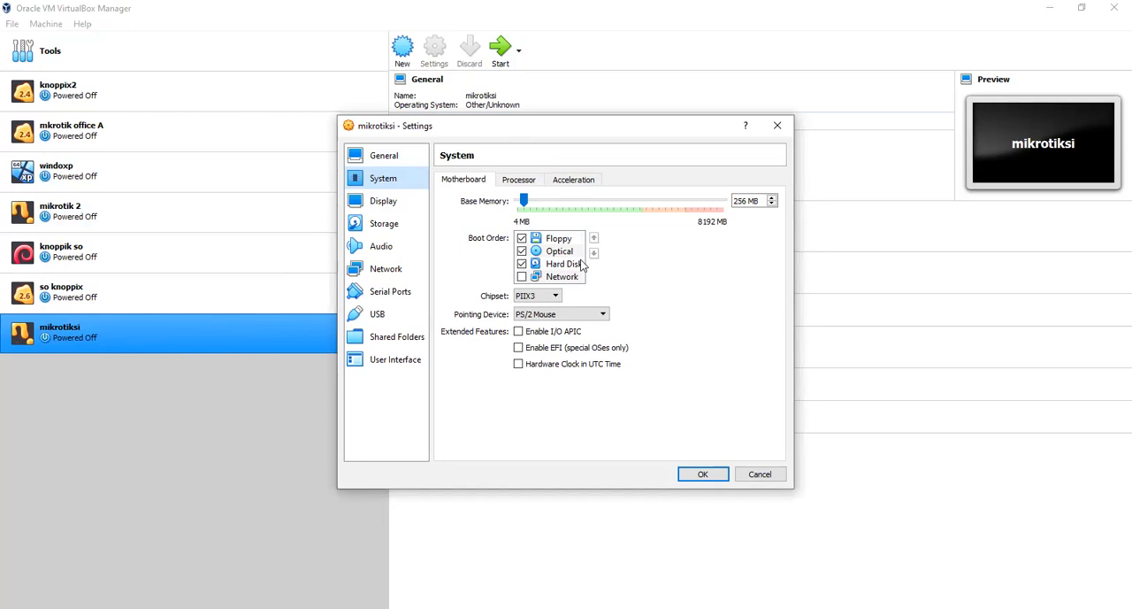
left_click(522, 277)
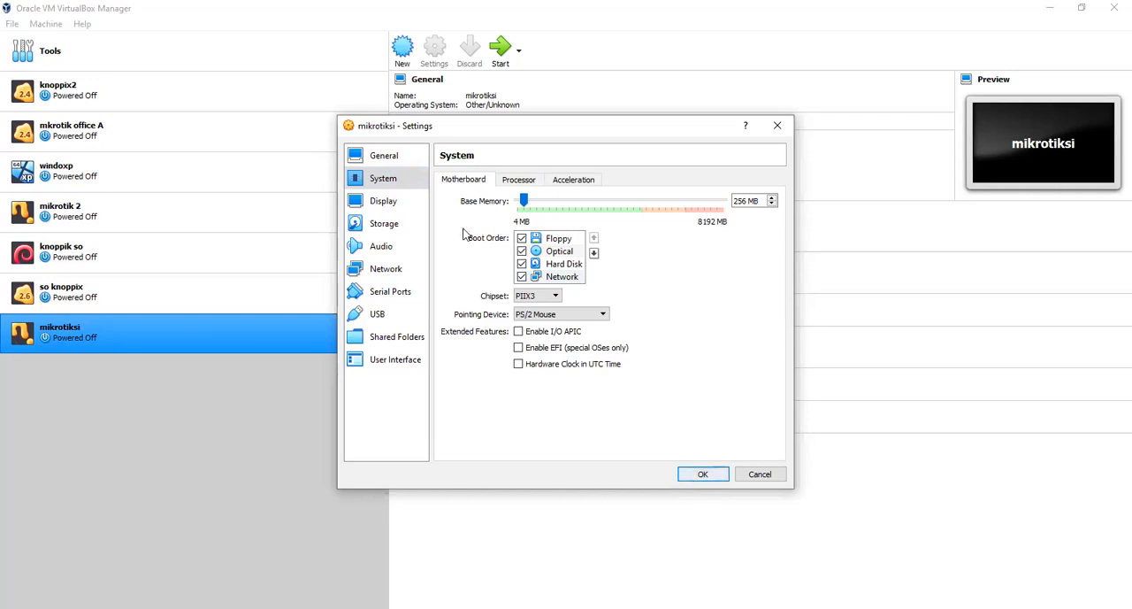
left_click(386, 275)
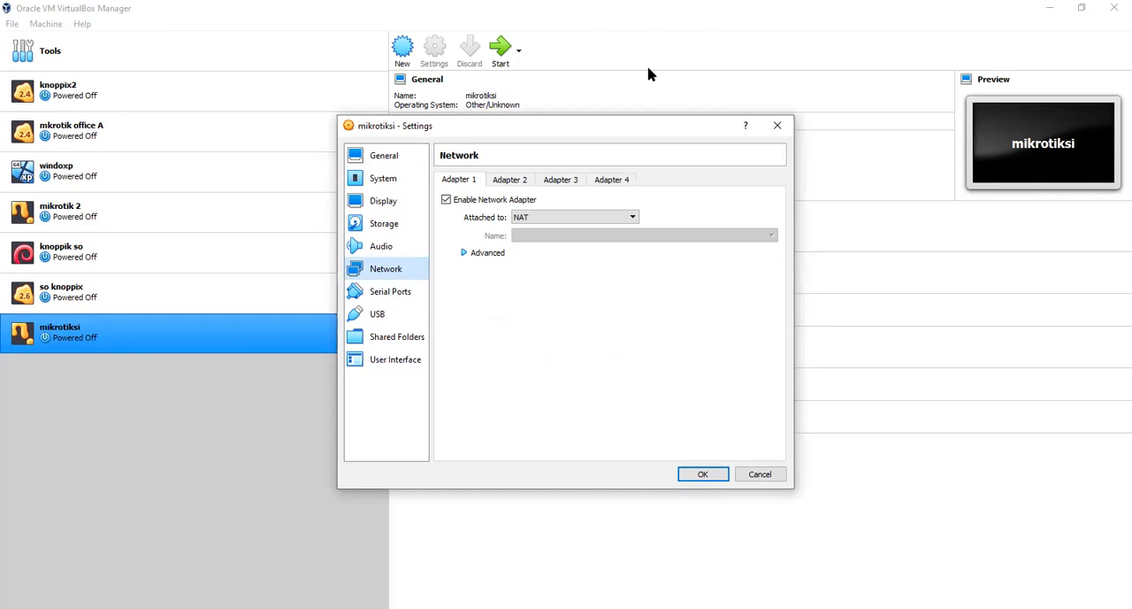
left_click(509, 182)
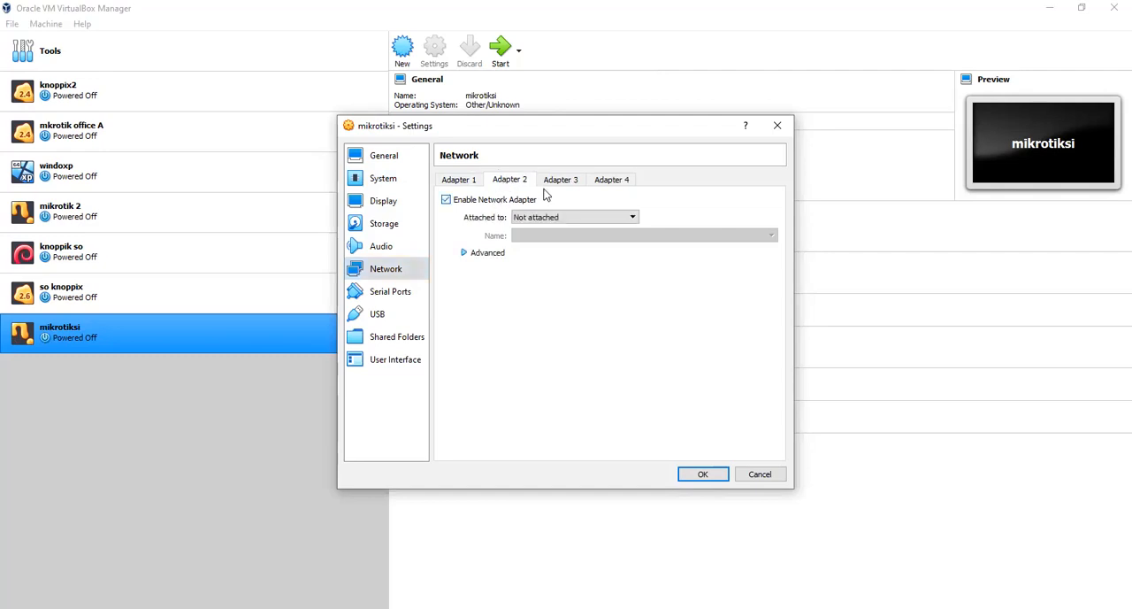
left_click(555, 180)
left_click(525, 201)
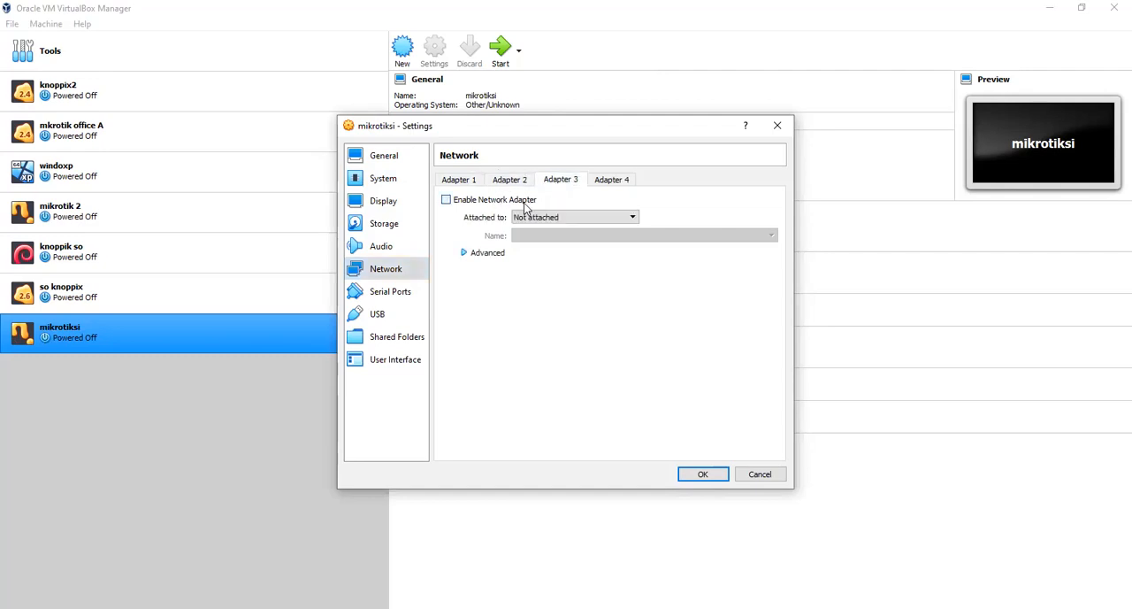
left_click(621, 184)
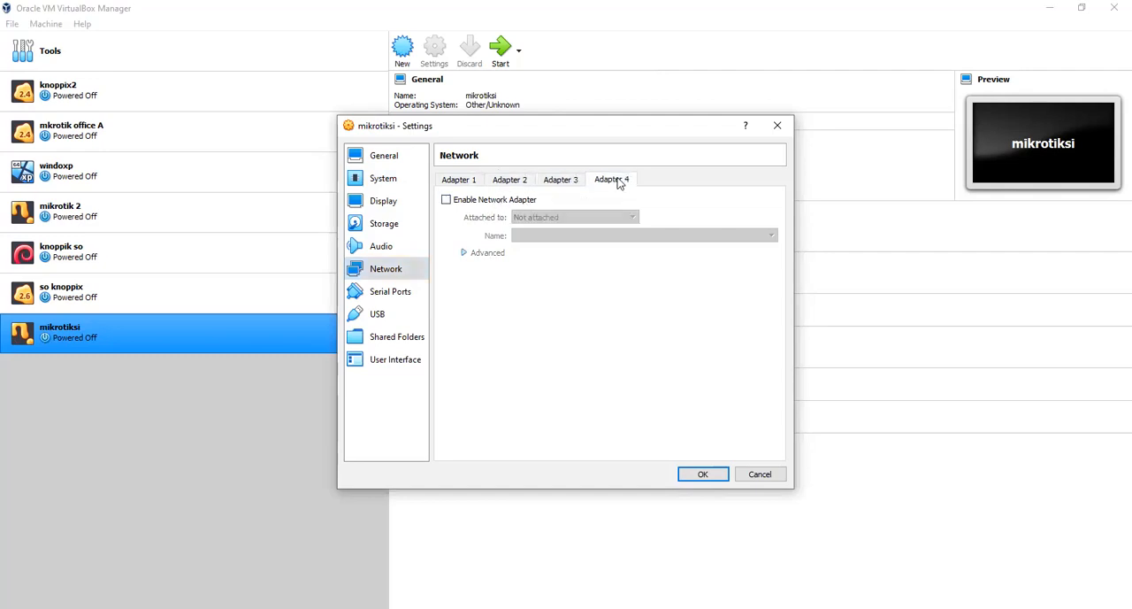
left_click(517, 201)
- Try attaching network Adapter 1 to the Host-only Adapter and to the Bridged Adapter using the Realtek RTL8188EU wireless card
left_click(457, 182)
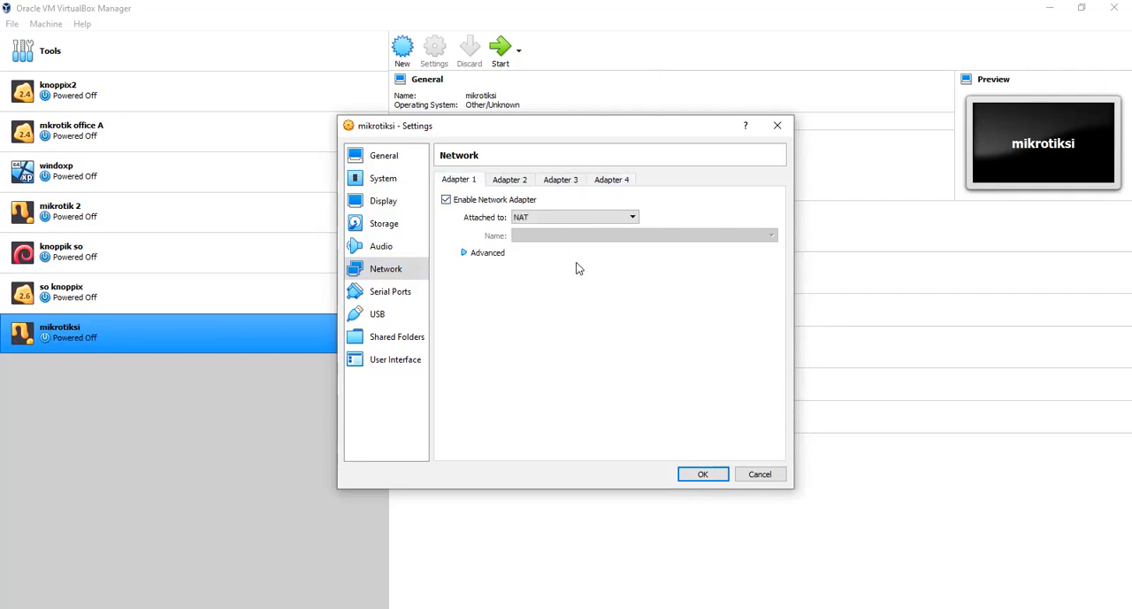
left_click(557, 221)
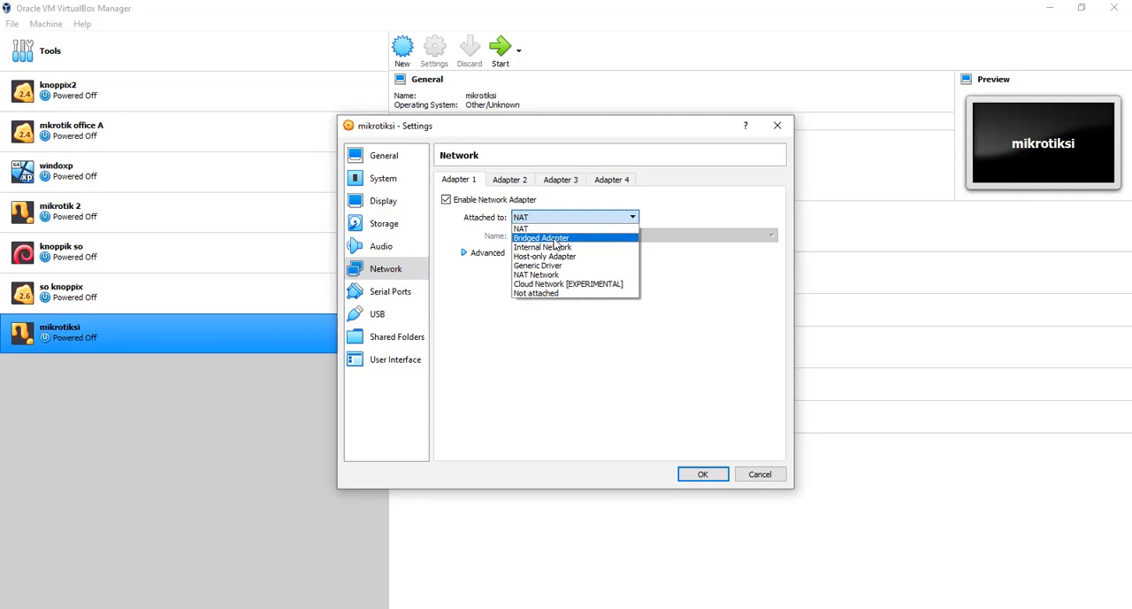
left_click(555, 238)
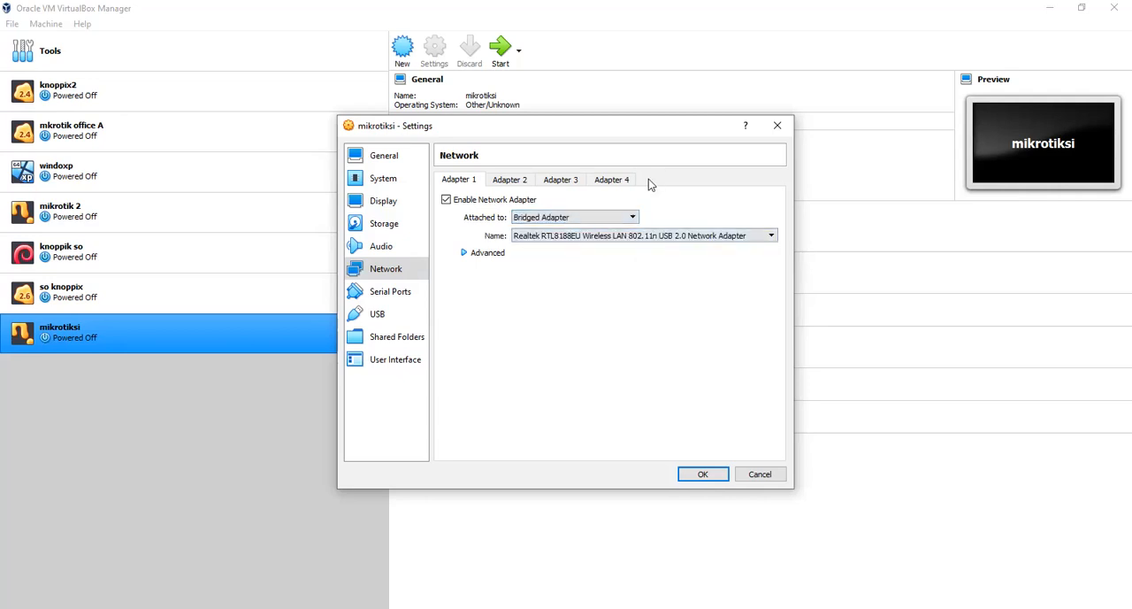
left_click(591, 220)
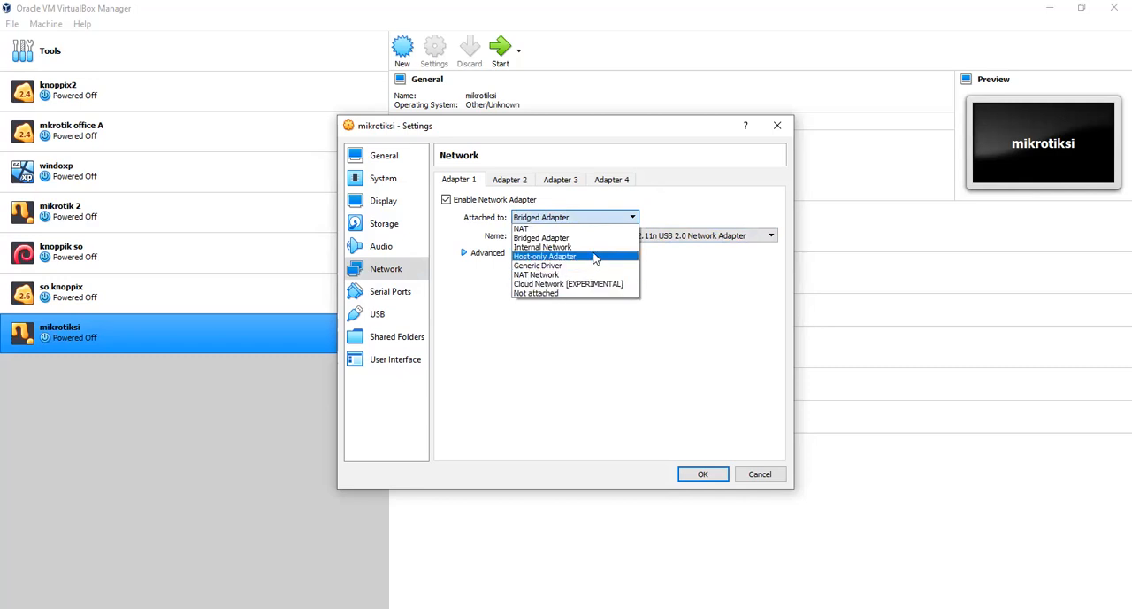
left_click(596, 256)
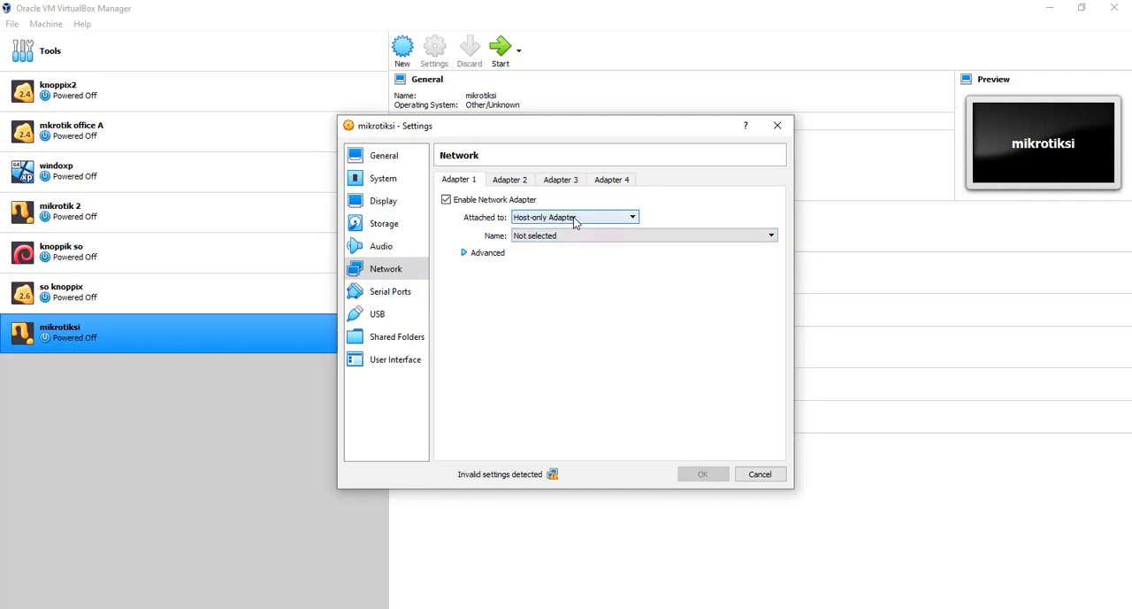
left_click(575, 222)
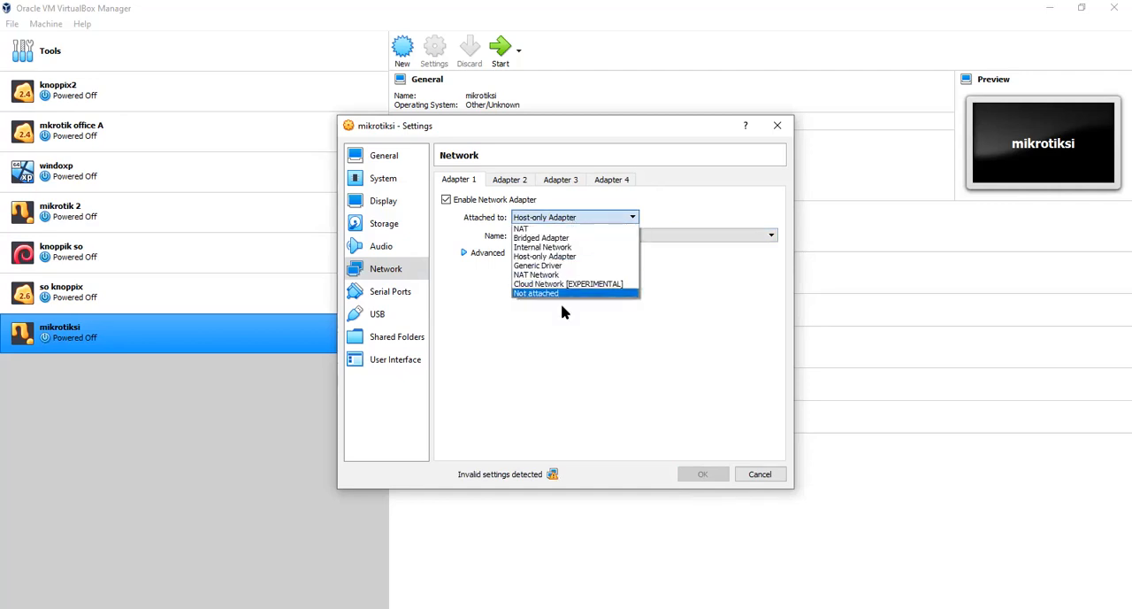
left_click(566, 325)
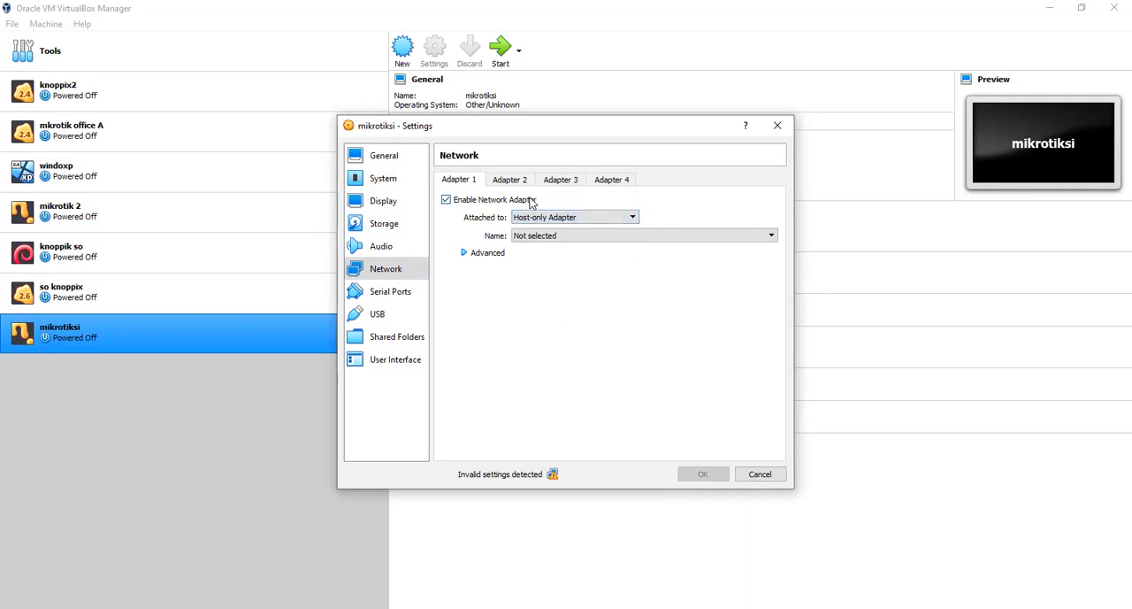
scroll(531, 223, "up", 2)
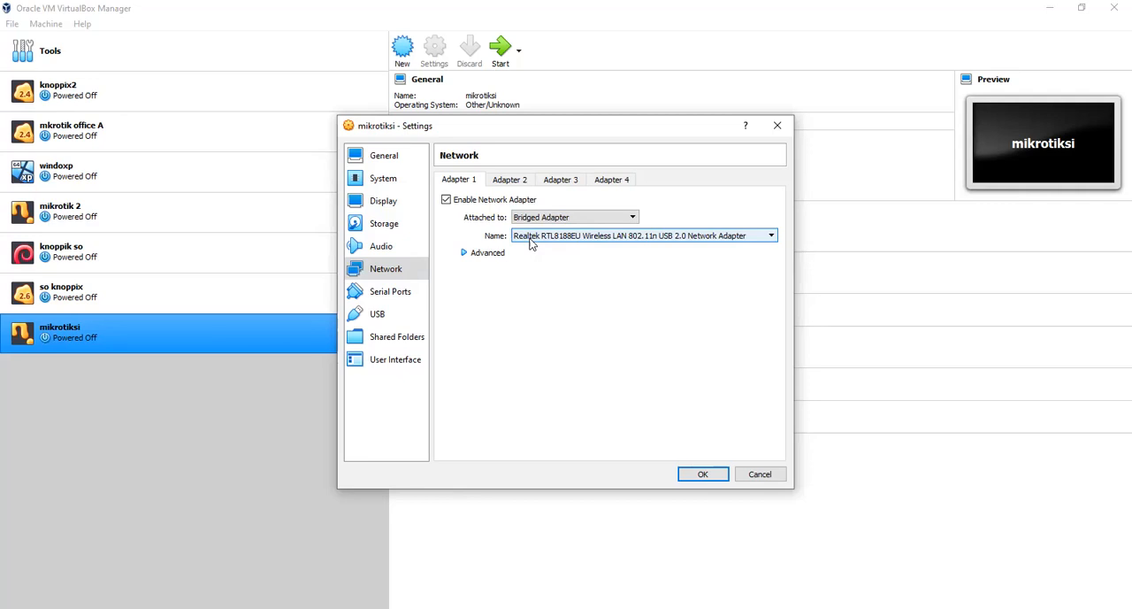
- Attach network adapters 2, 3 and 4 to the Bridged Adapter and return to Adapter 1
left_click(507, 179)
left_click(530, 217)
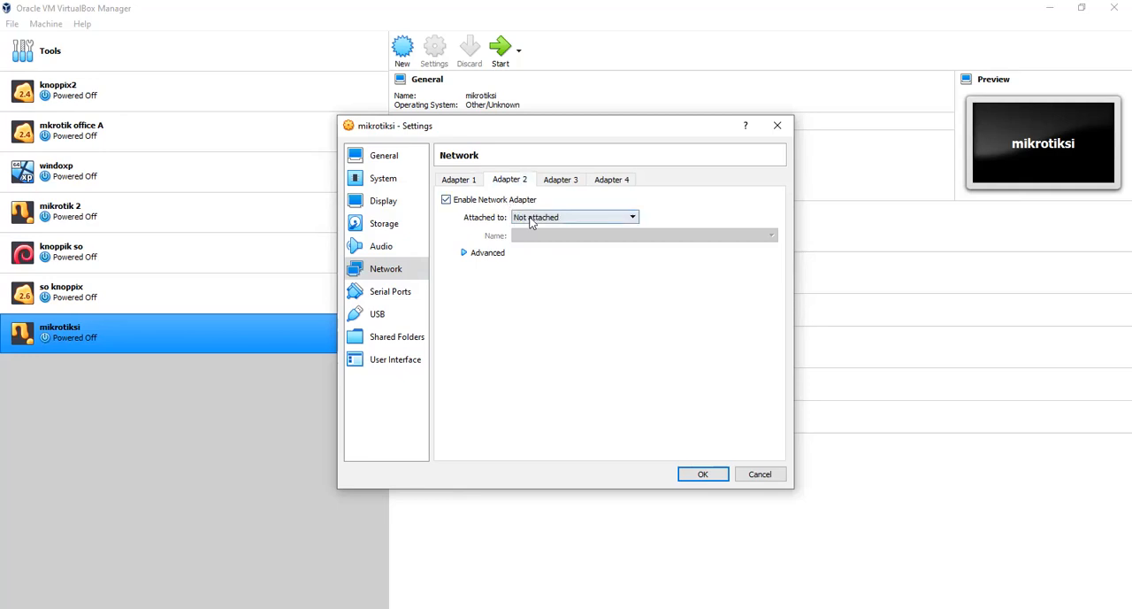
left_click(532, 239)
left_click(572, 182)
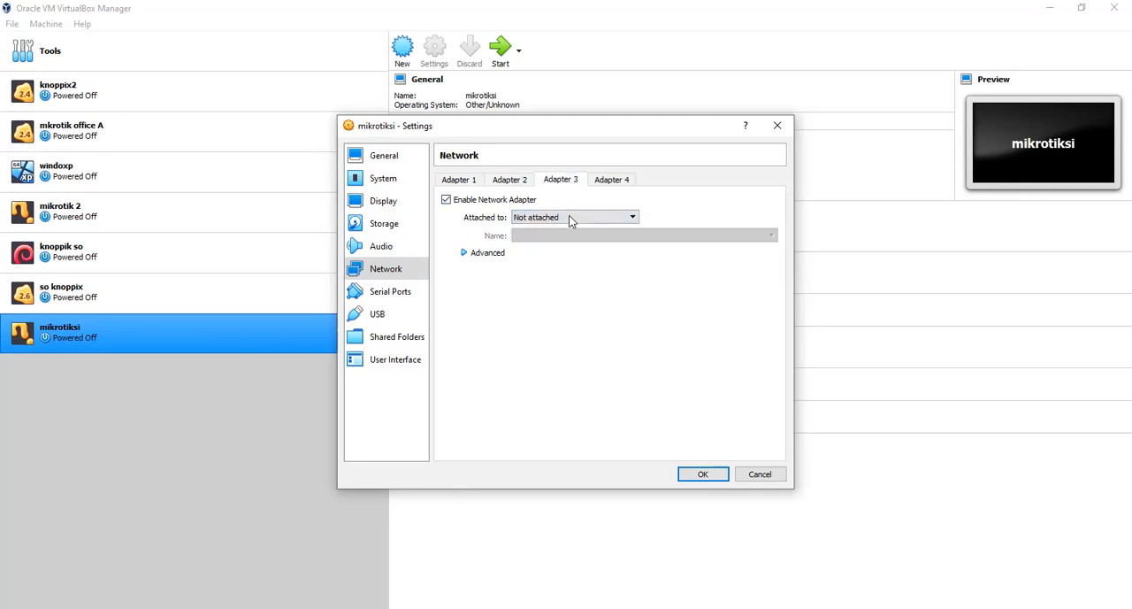
left_click(566, 220)
left_click(558, 245)
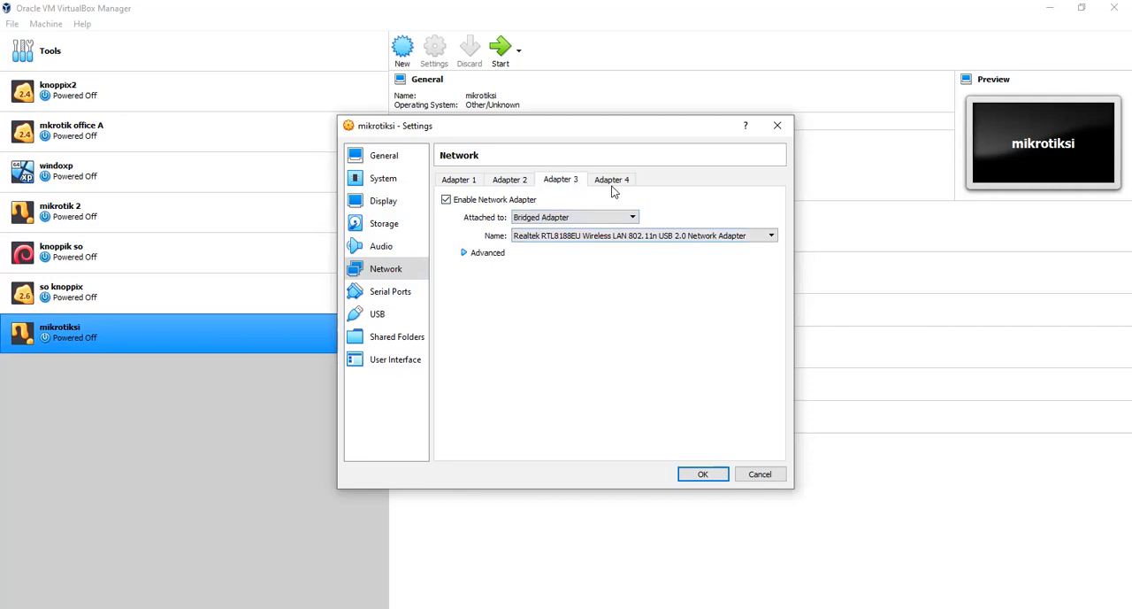
left_click(612, 182)
left_click(609, 218)
left_click(598, 243)
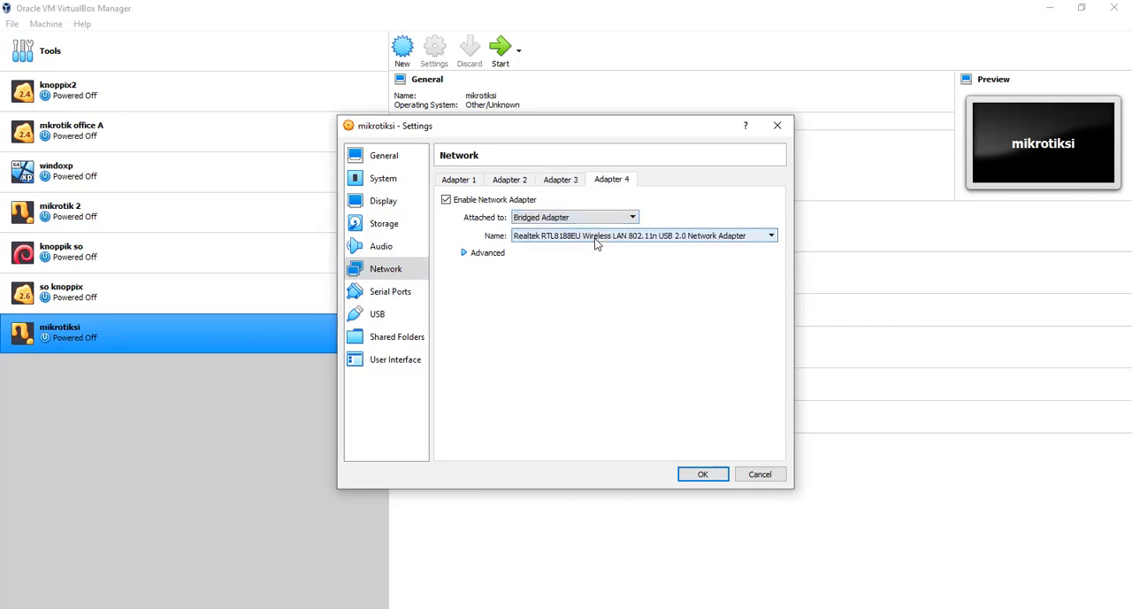
left_click(455, 180)
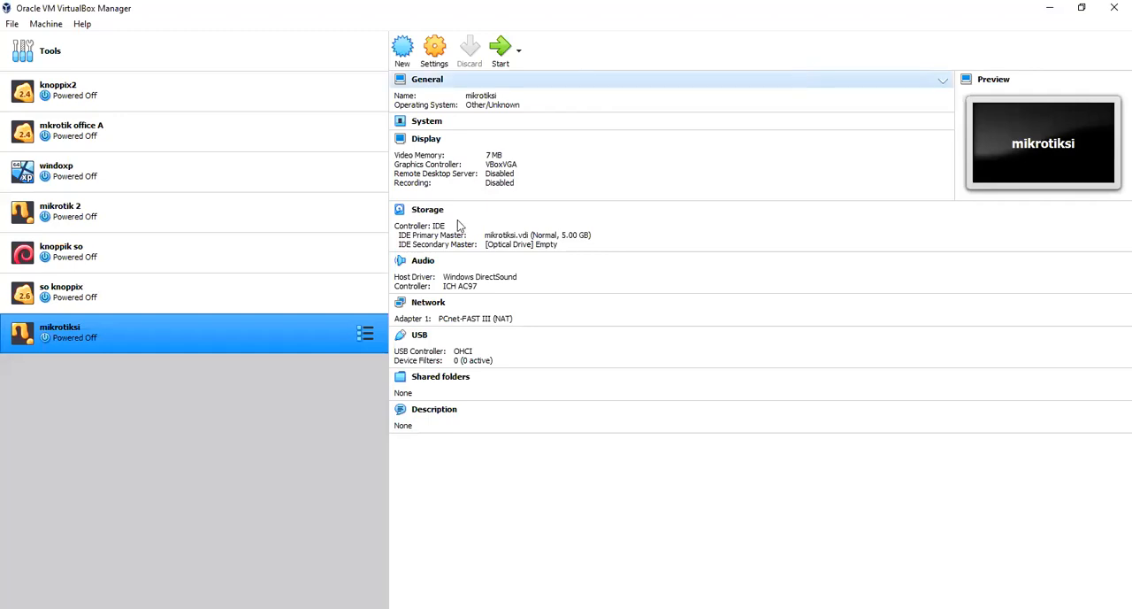
- Enable network adapters 2, 3 and 4 in the network settings of the mikrotiksi machine
left_click(423, 307)
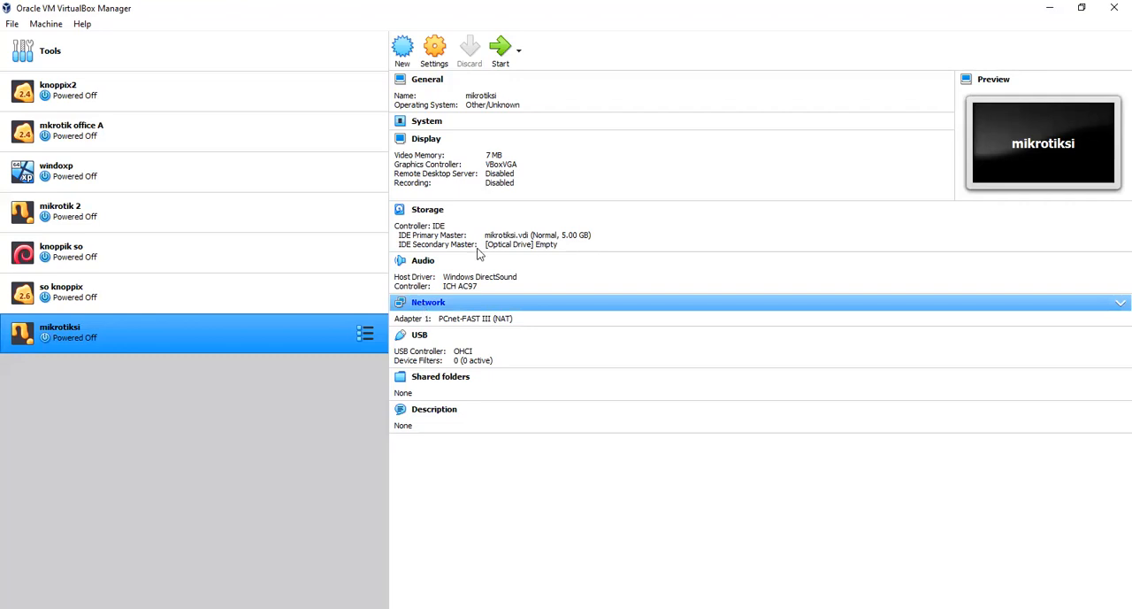
left_click(391, 267)
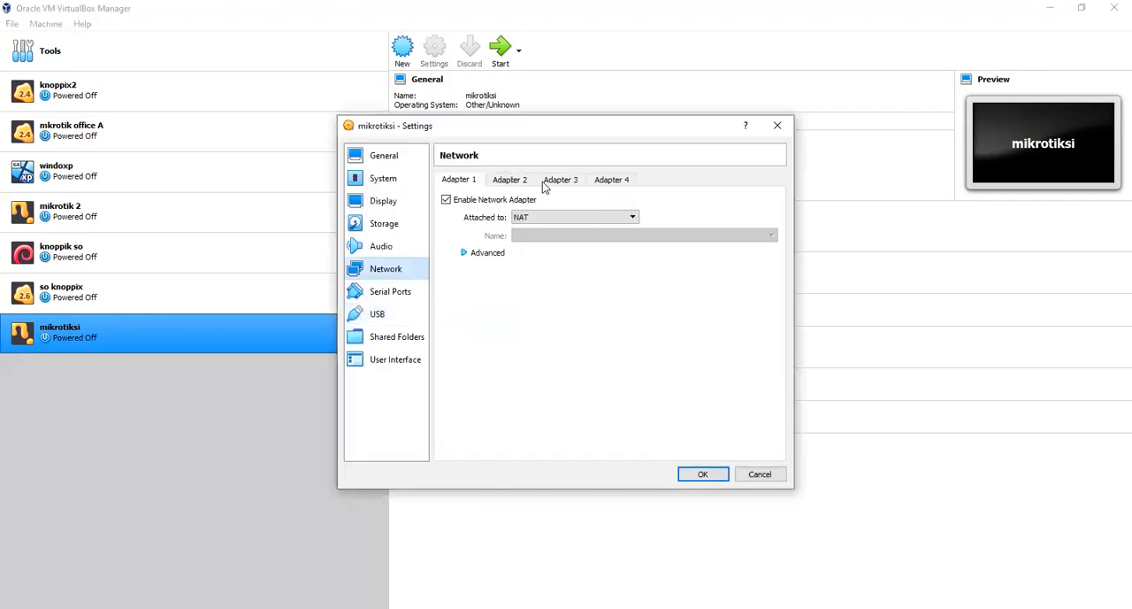
left_click(529, 182)
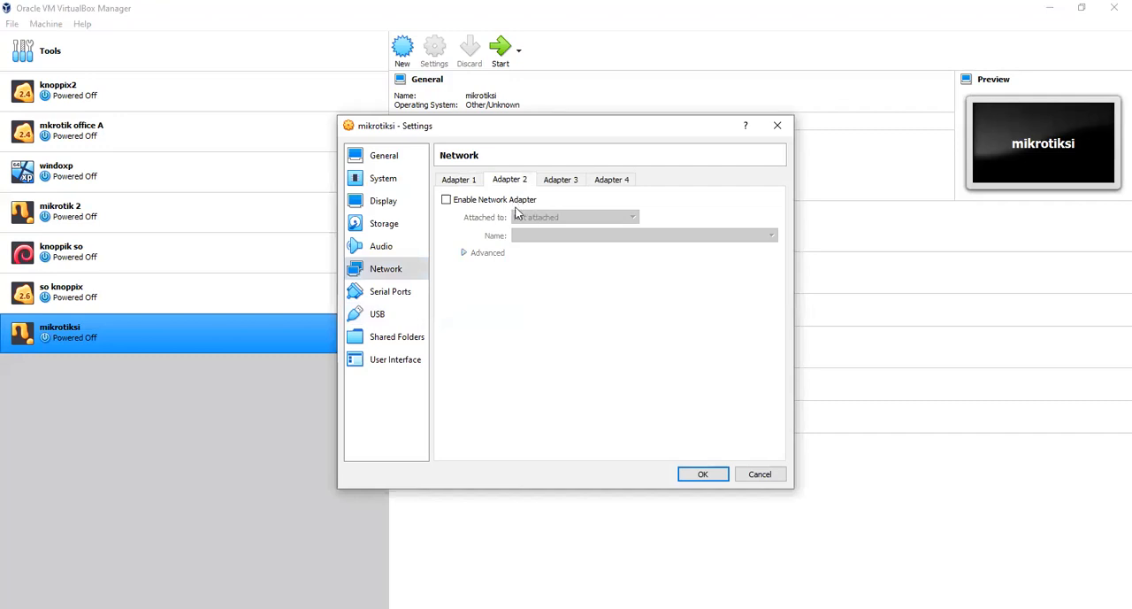
left_click(532, 202)
left_click(532, 219)
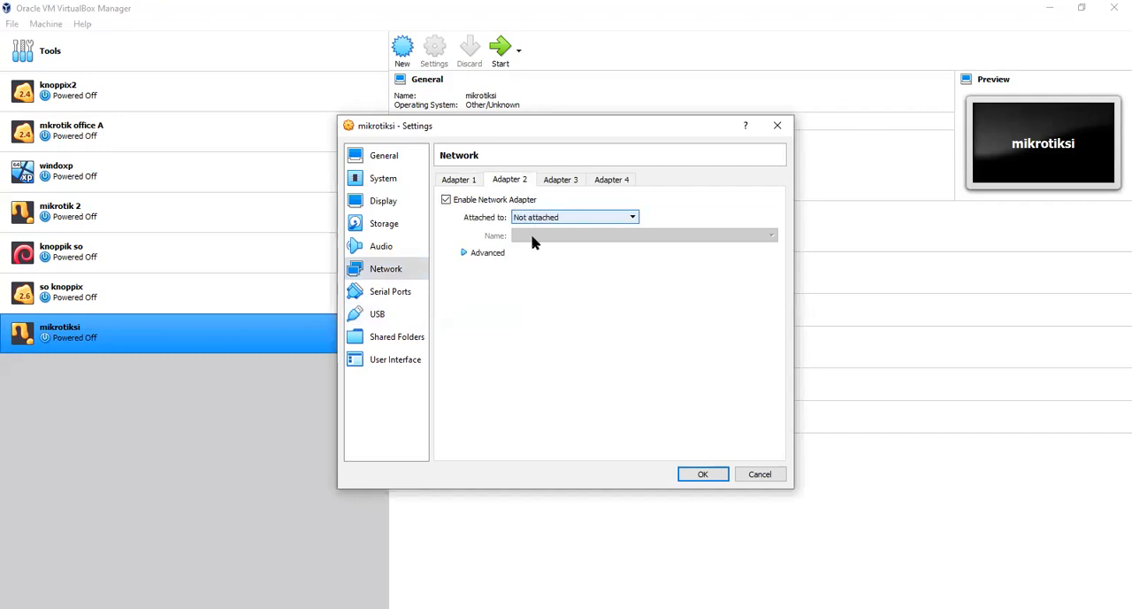
left_click(565, 165)
left_click(561, 179)
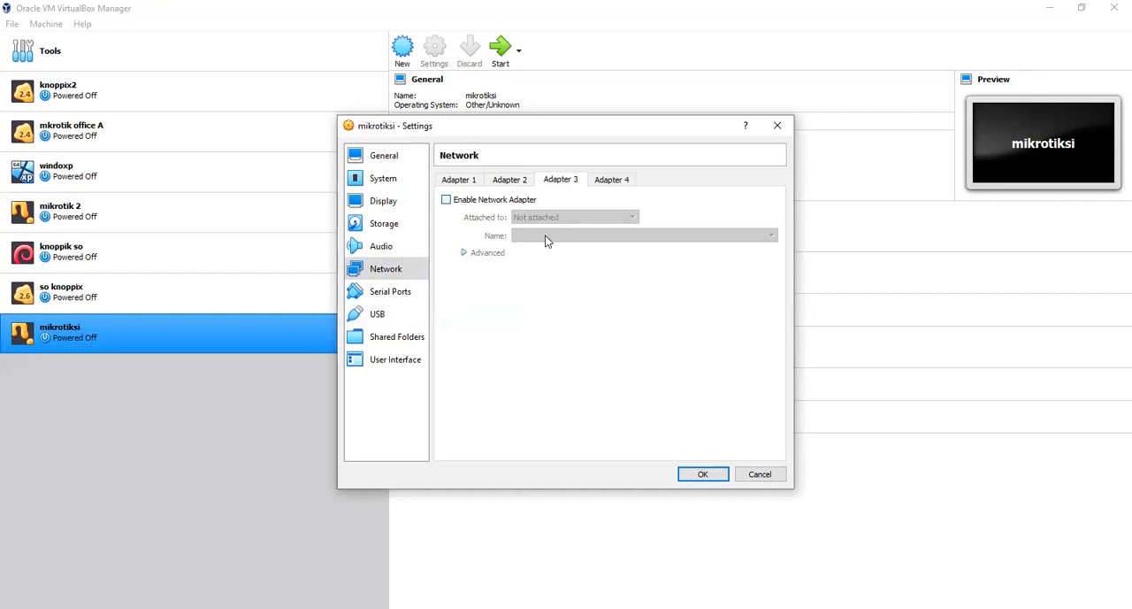
left_click(619, 180)
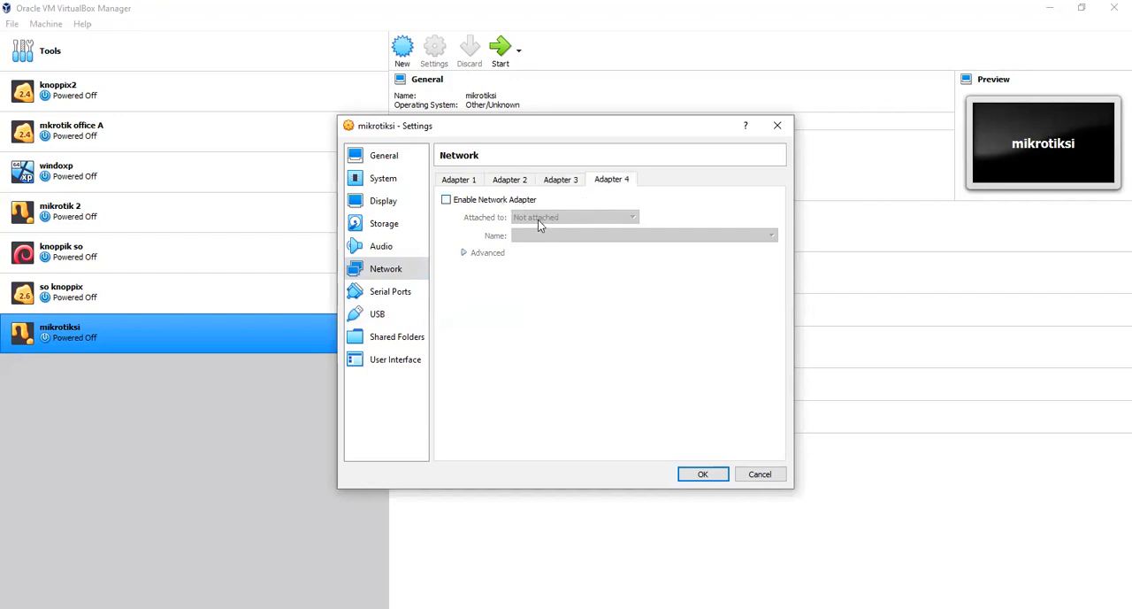
left_click(517, 201)
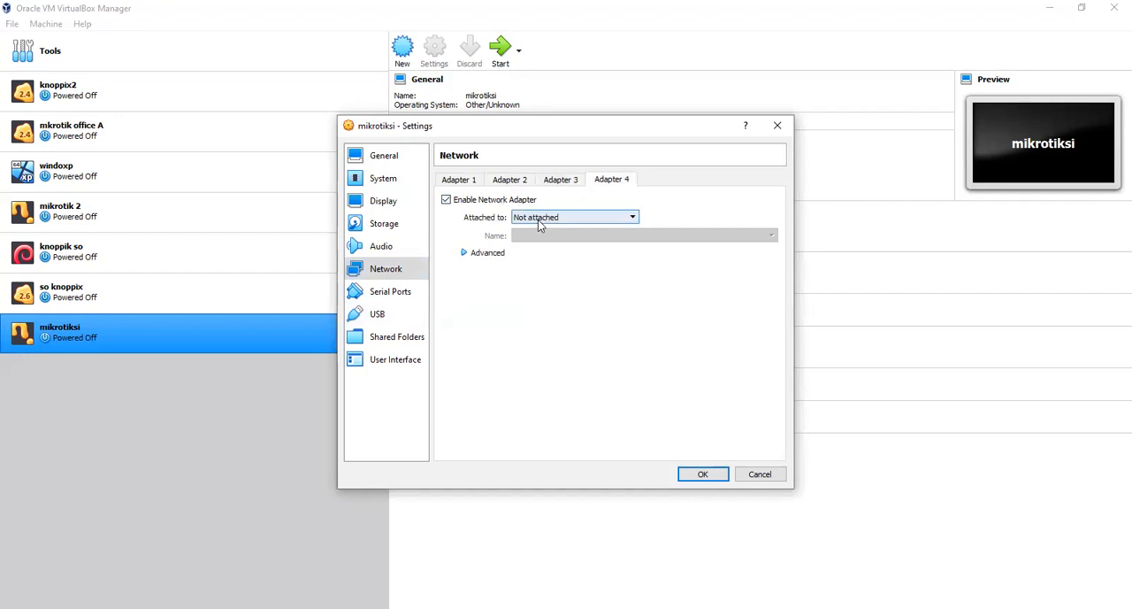
- Try the Host-only Adapter for Adapter 1, and save the network settings with all adapters on the Bridged Adapter using the Realtek RTL8188EU wireless card
left_click(513, 181)
left_click(458, 181)
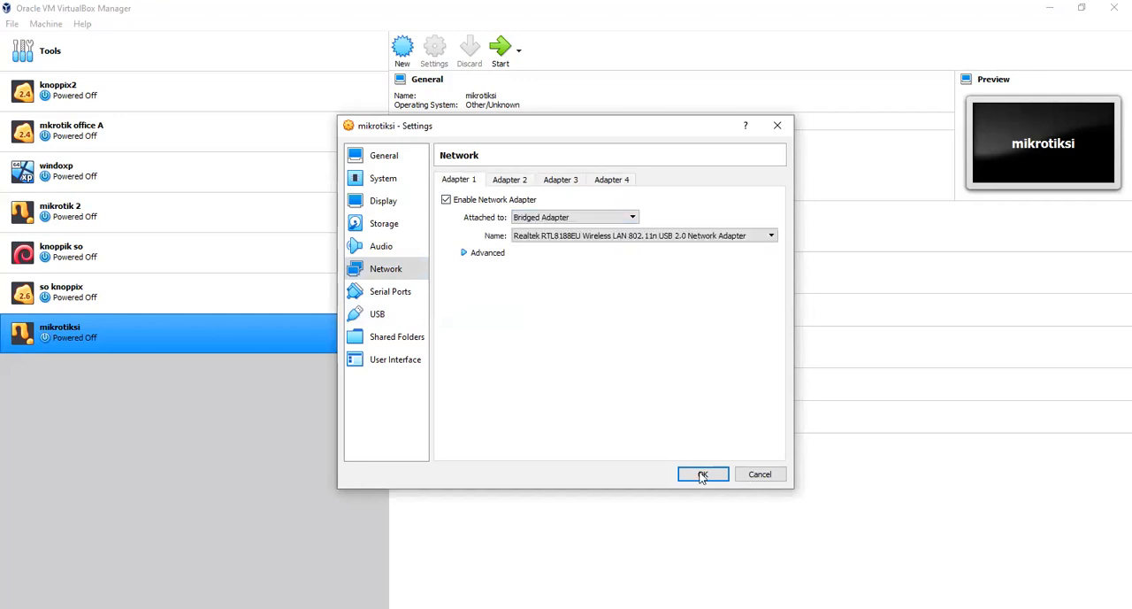
left_click(582, 217)
left_click(549, 255)
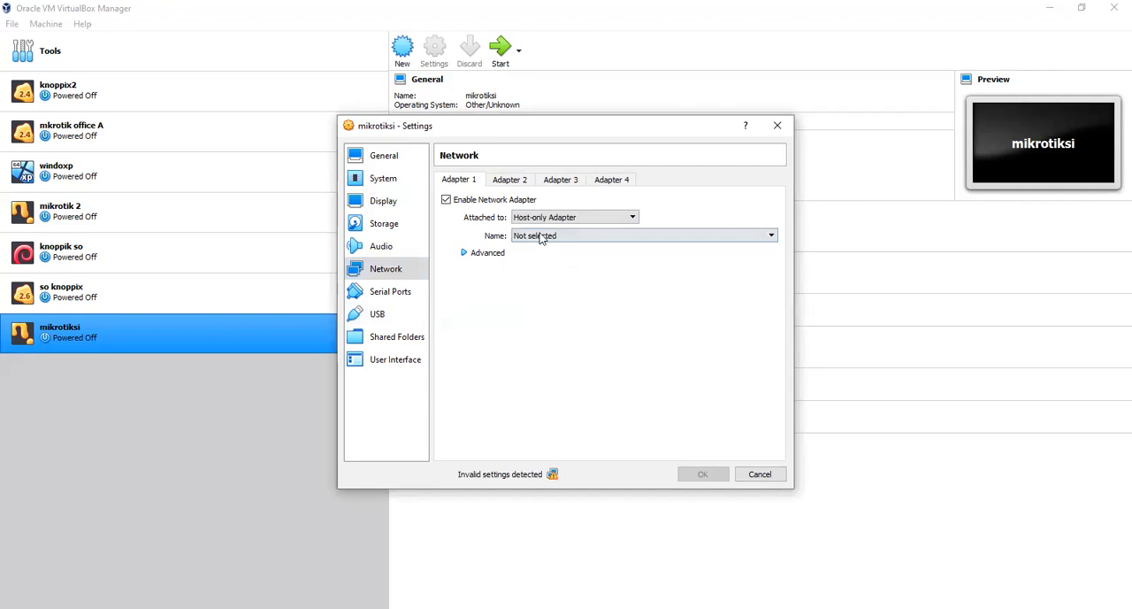
left_click(551, 235)
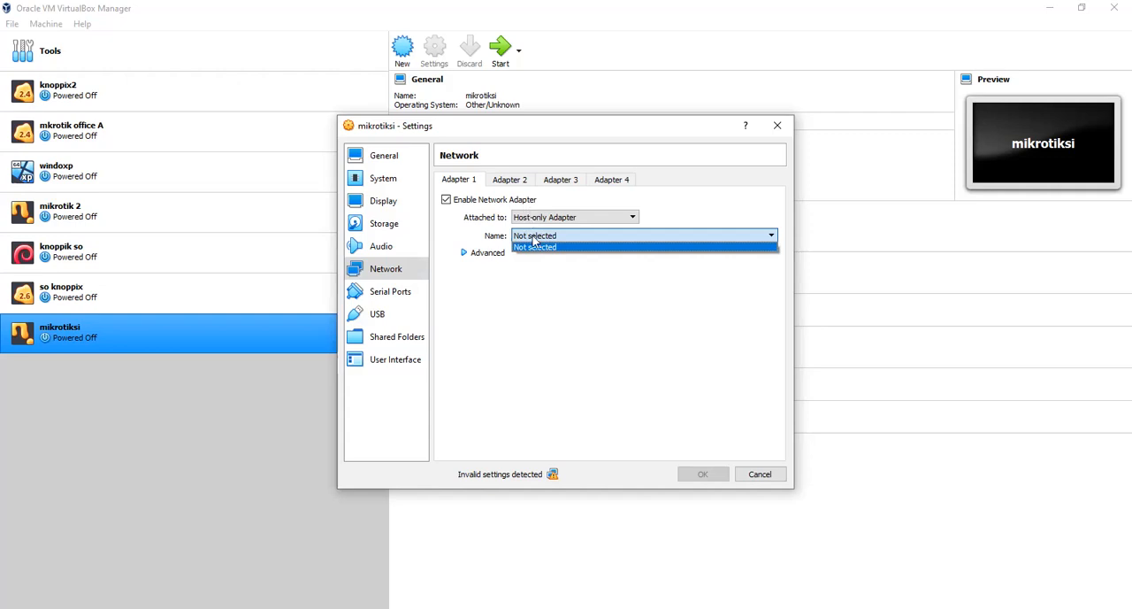
left_click(534, 246)
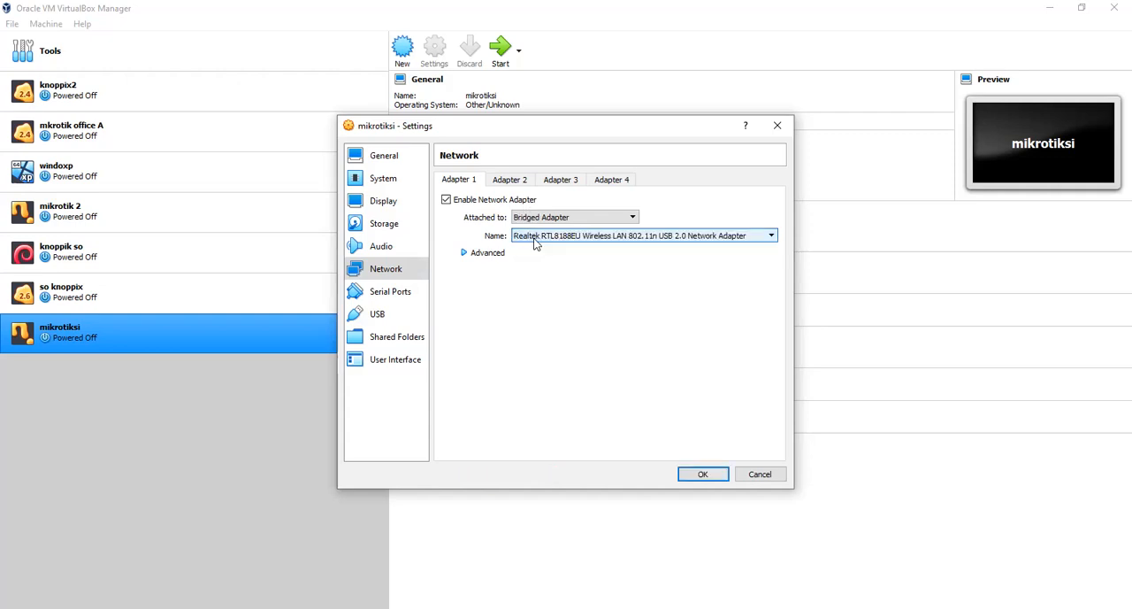
left_click(700, 478)
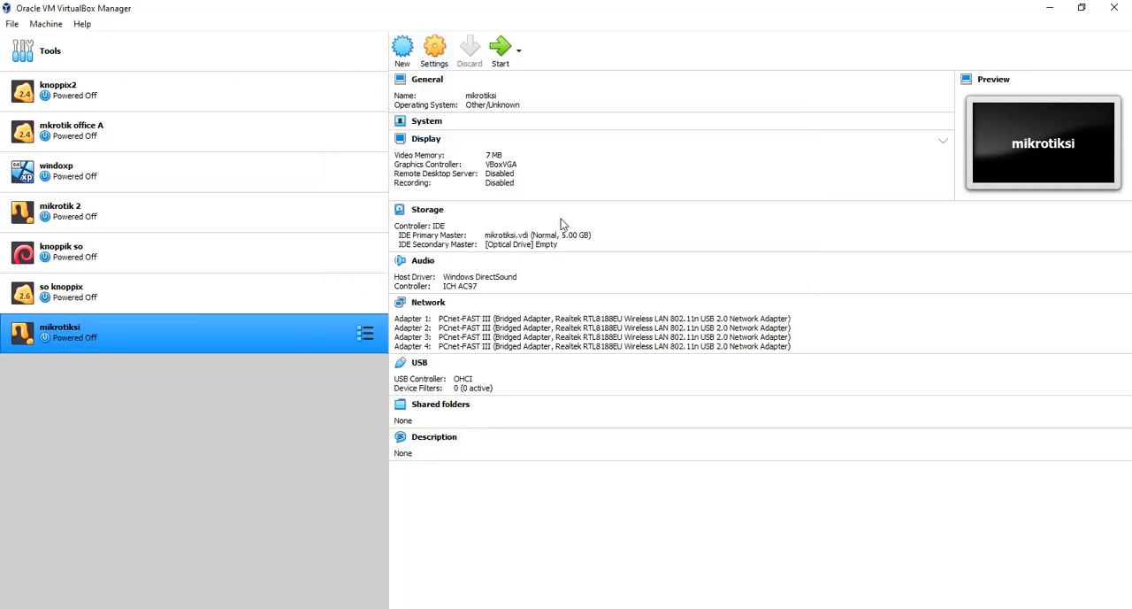
- Insert the disk image mikrotik-5.20 from F:\MASTER\OS into mikrotiksi's empty optical drive and save the storage settings
left_click(426, 210)
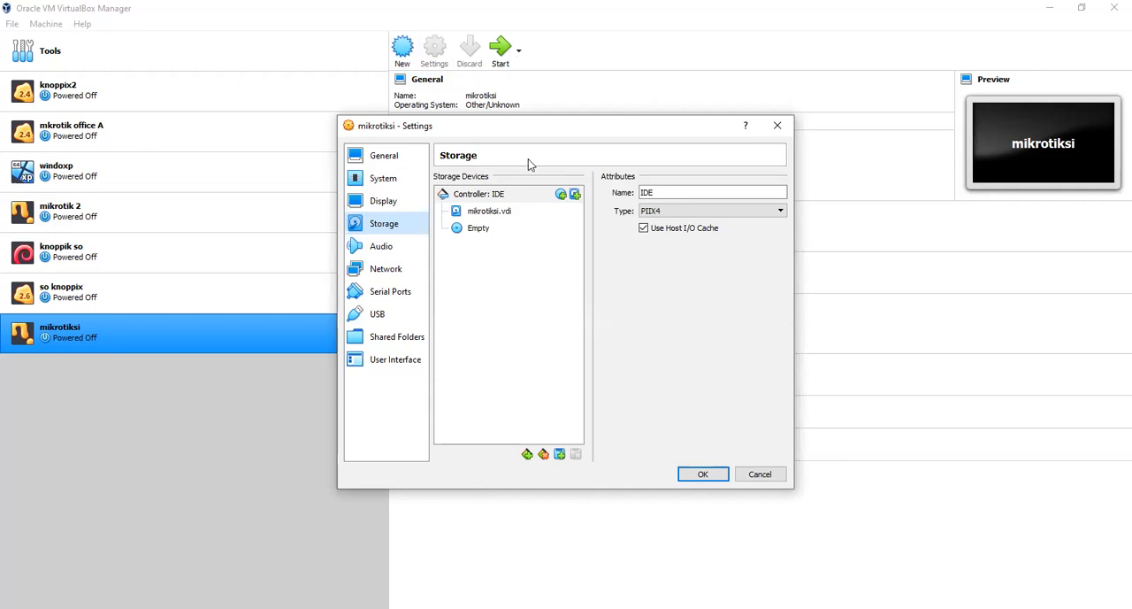
left_click(476, 229)
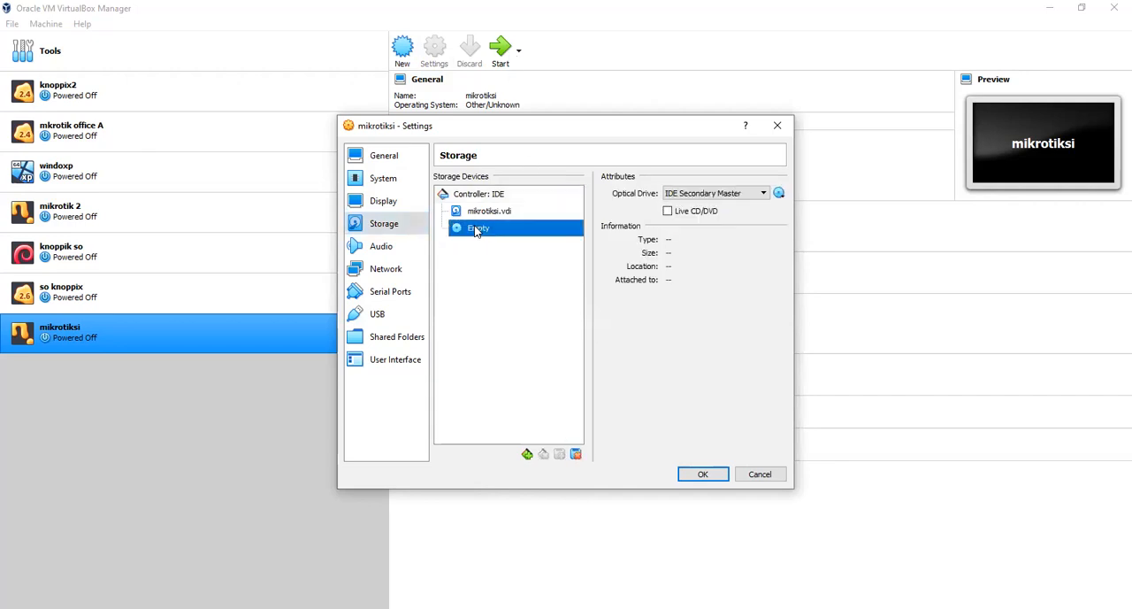
left_click(780, 193)
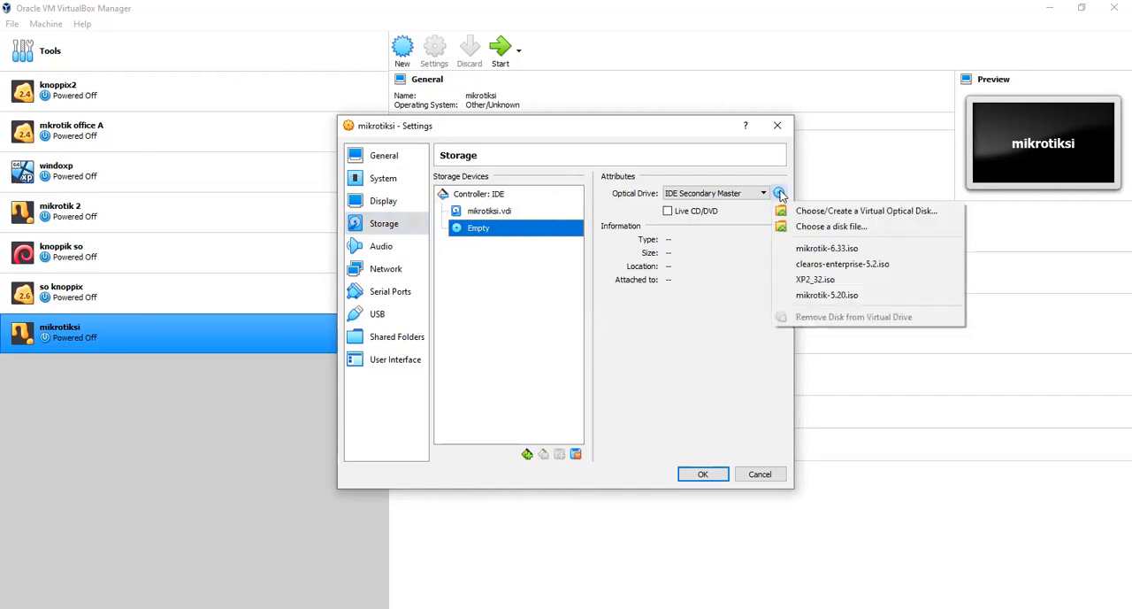
left_click(829, 230)
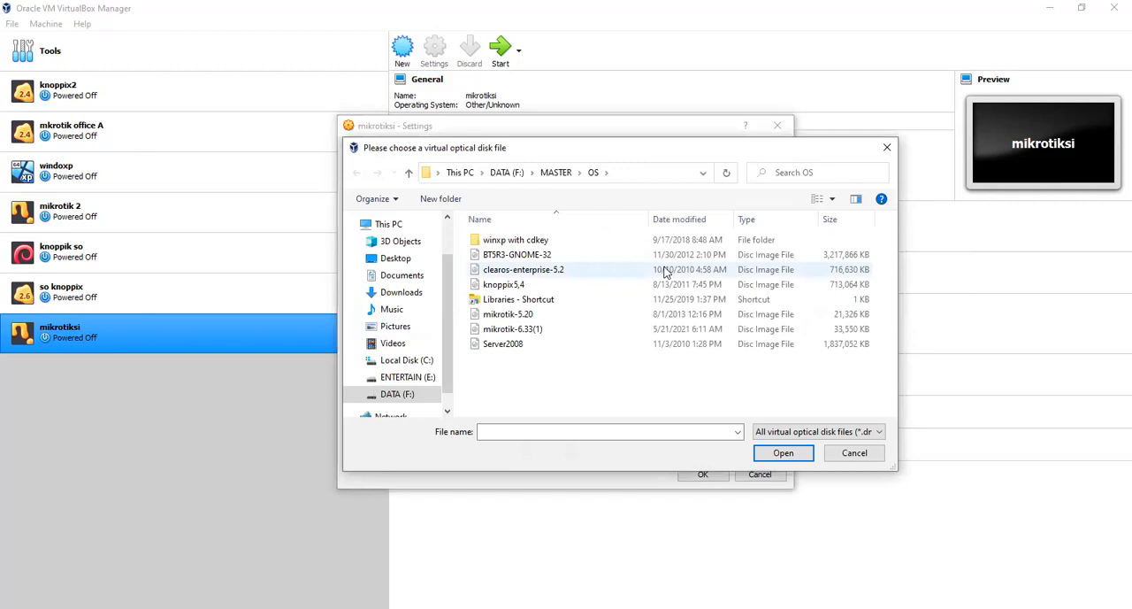
left_click(529, 315)
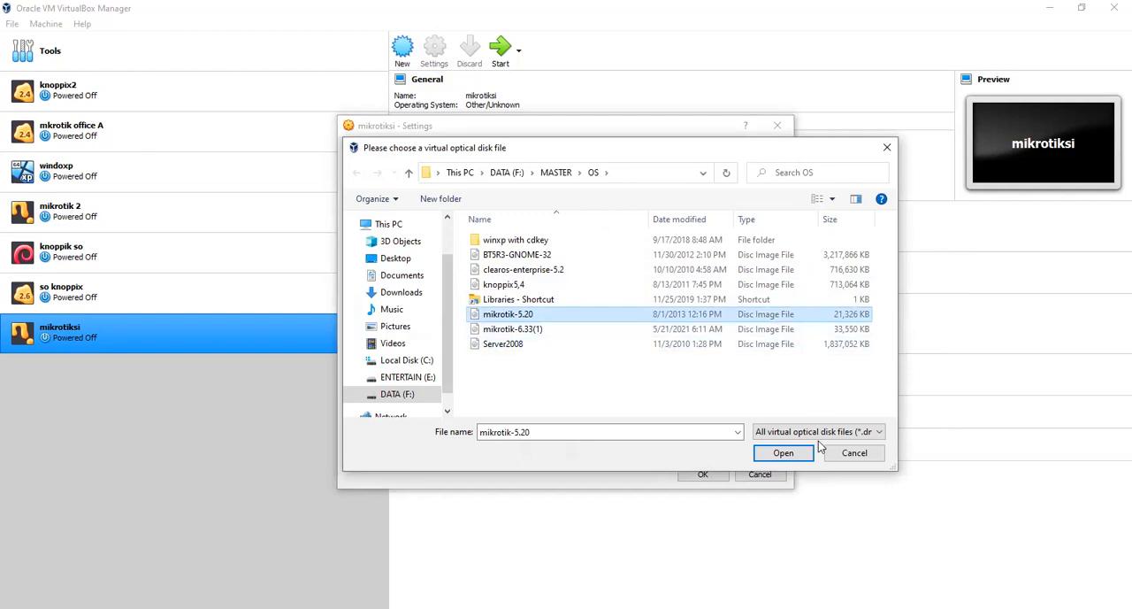
left_click(784, 458)
left_click(784, 454)
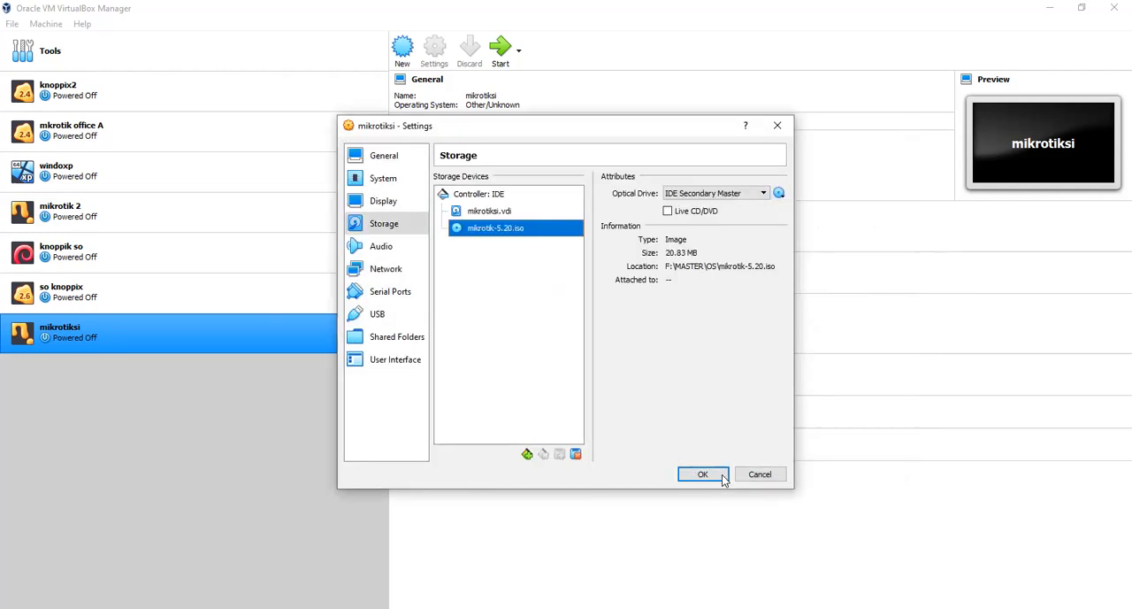
left_click(711, 474)
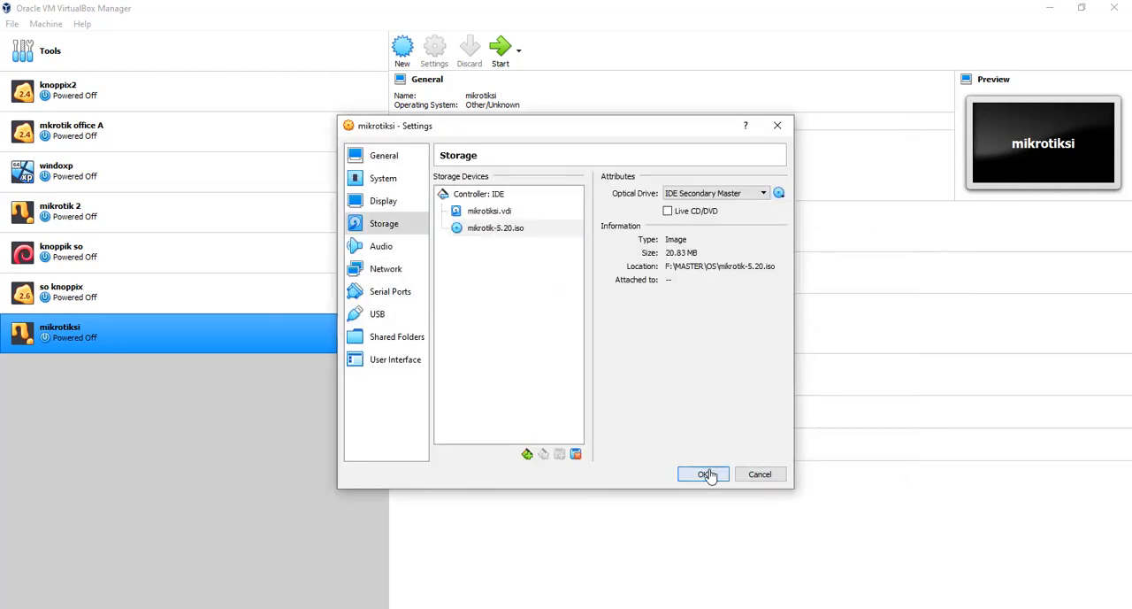
- Start mikrotiksi, maximize its window and select all packages in the MikroTik installer
left_click(500, 50)
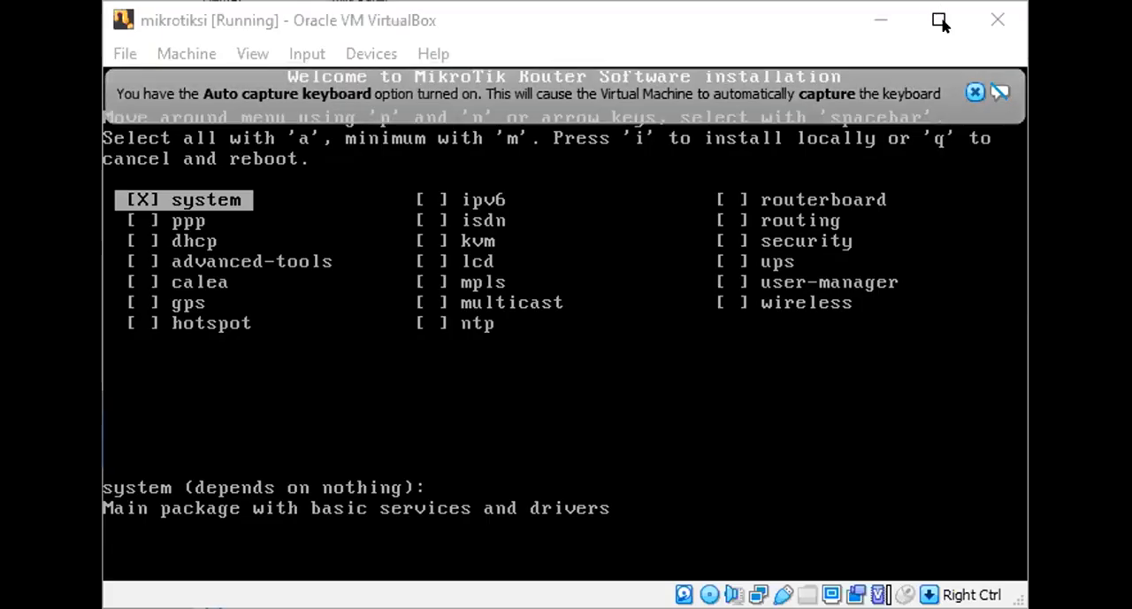
left_click(940, 20)
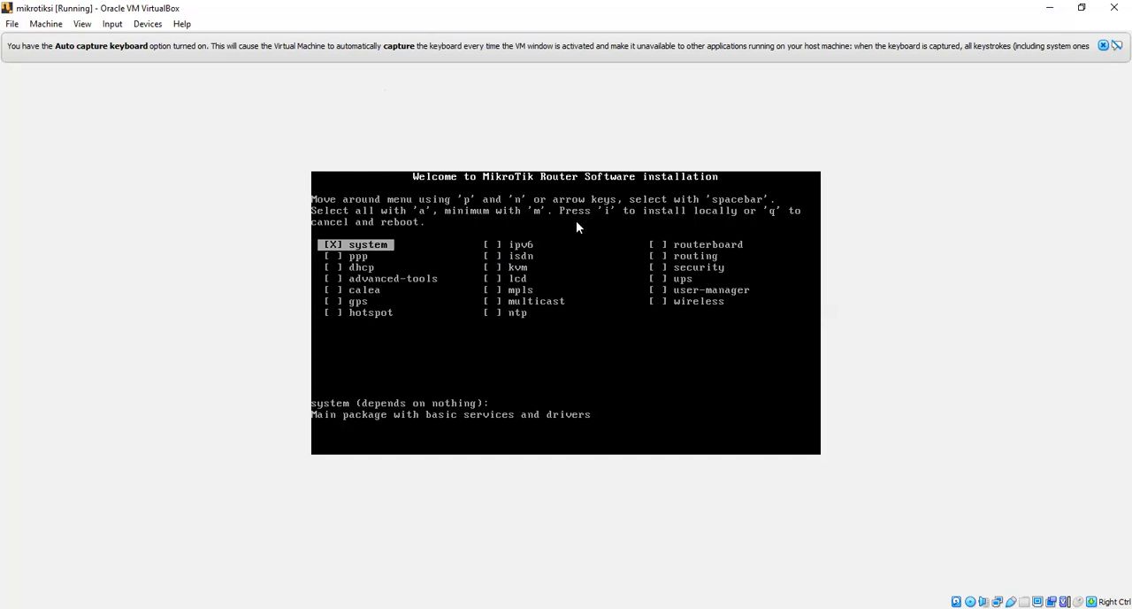
left_click(359, 268)
key("a")
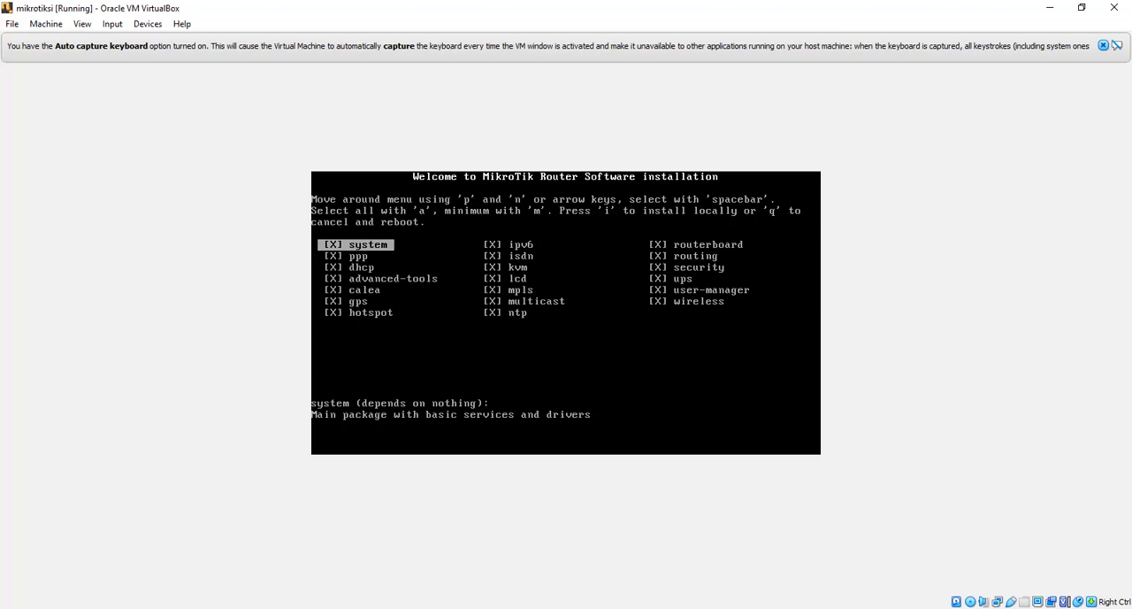
- Install the selected packages locally without keeping the old configuration, accept erasing the disk, and reboot the machine
key("i")
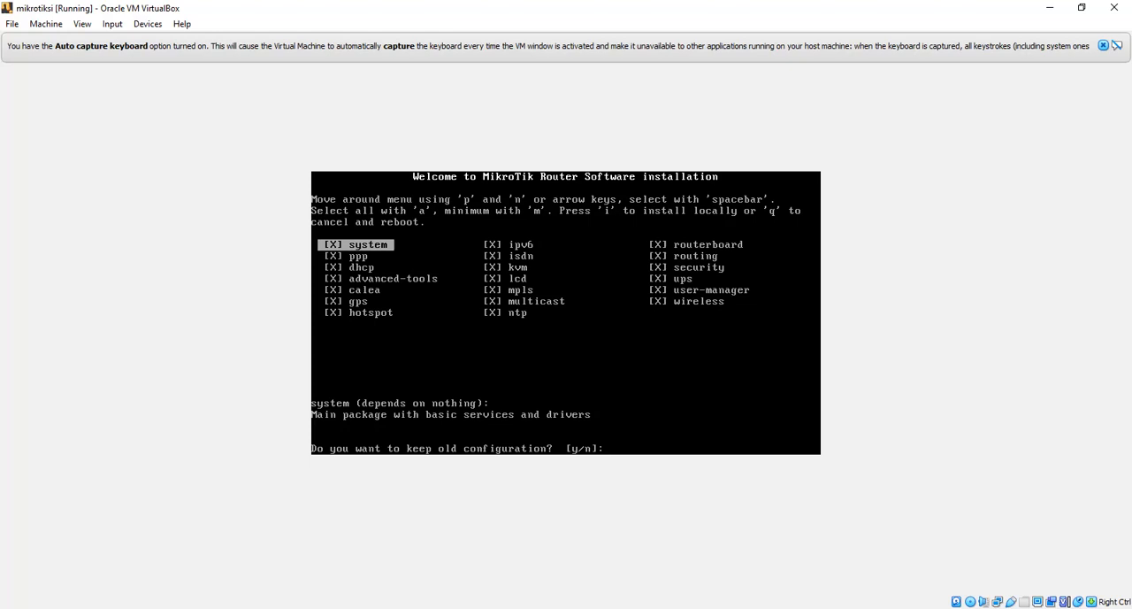
key("n")
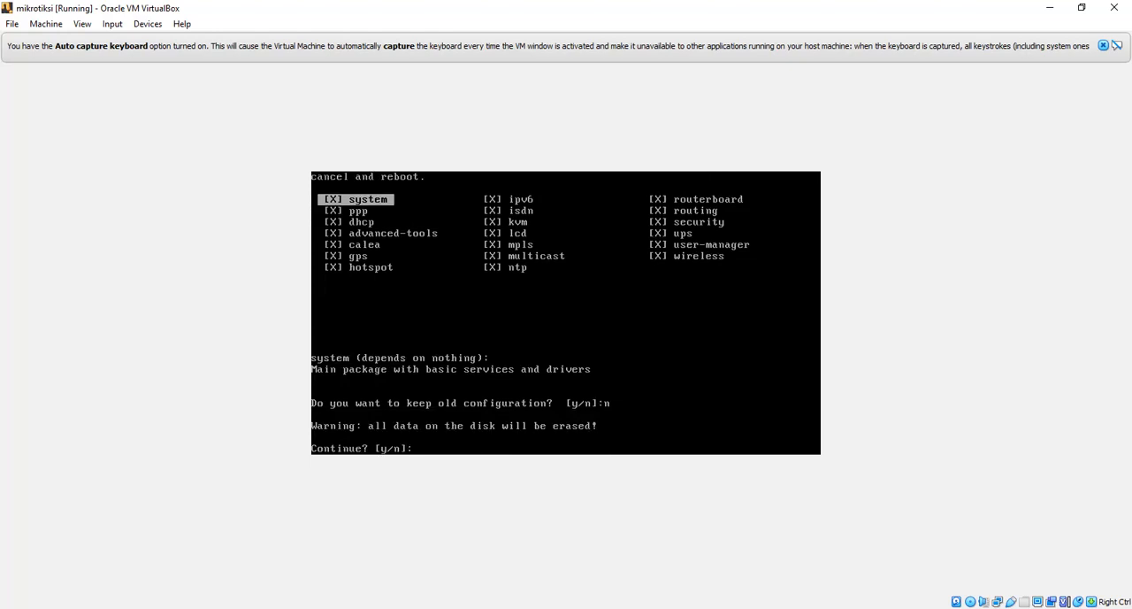
key("y")
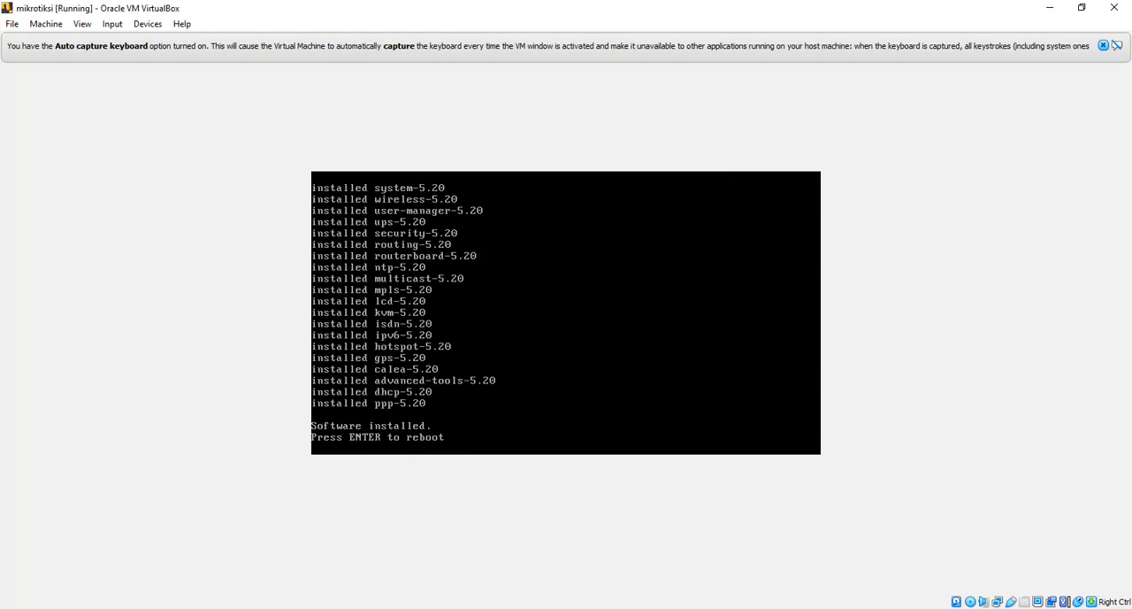
key("Return")
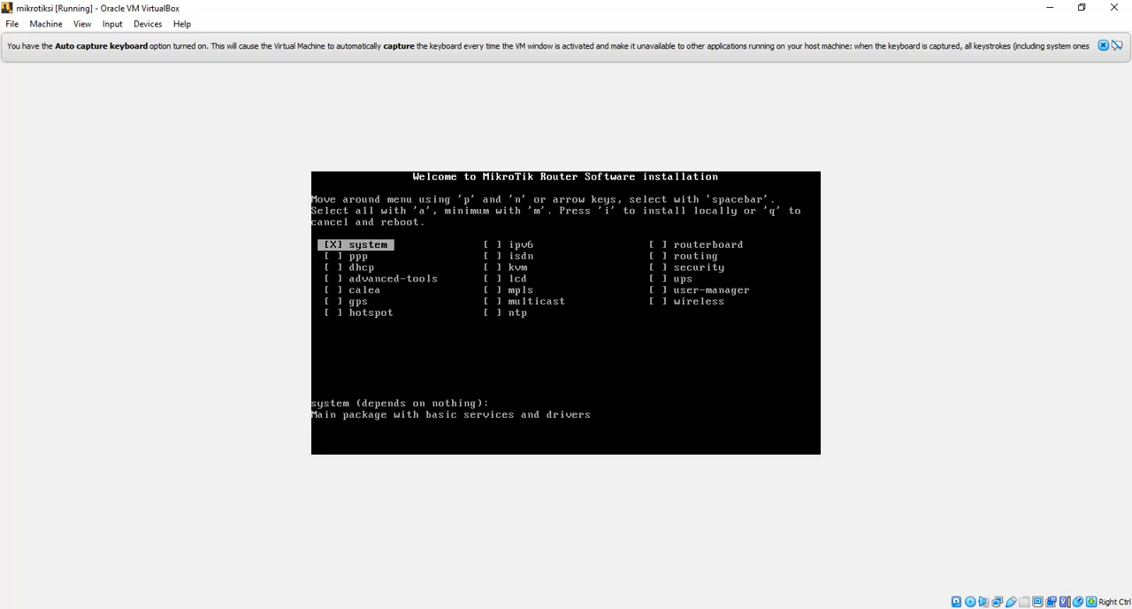
- Close the running mikrotiksi machine by powering it off
left_click(1114, 7)
left_click(572, 324)
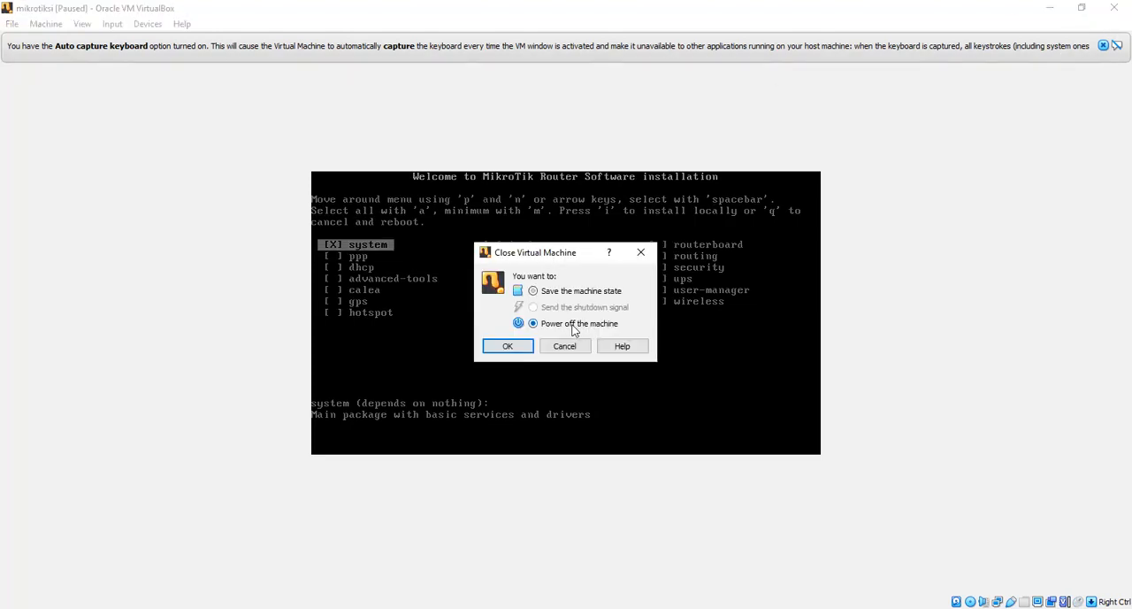
left_click(508, 346)
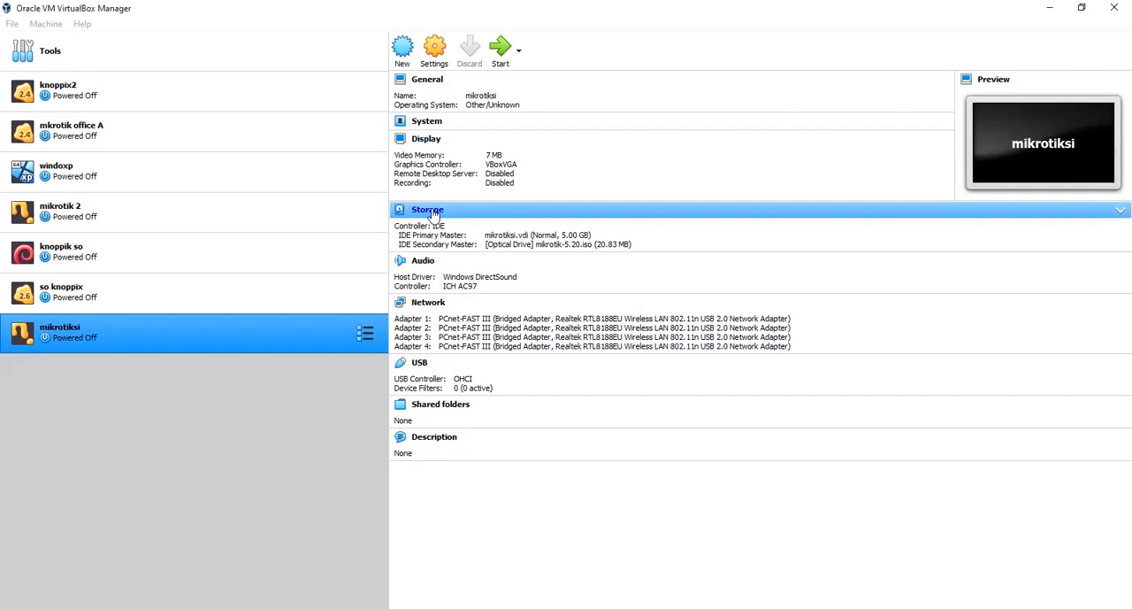
- Remove the mikrotik-5.20.iso optical drive attachment from mikrotiksi's storage and save the settings
left_click(433, 214)
left_click(510, 229)
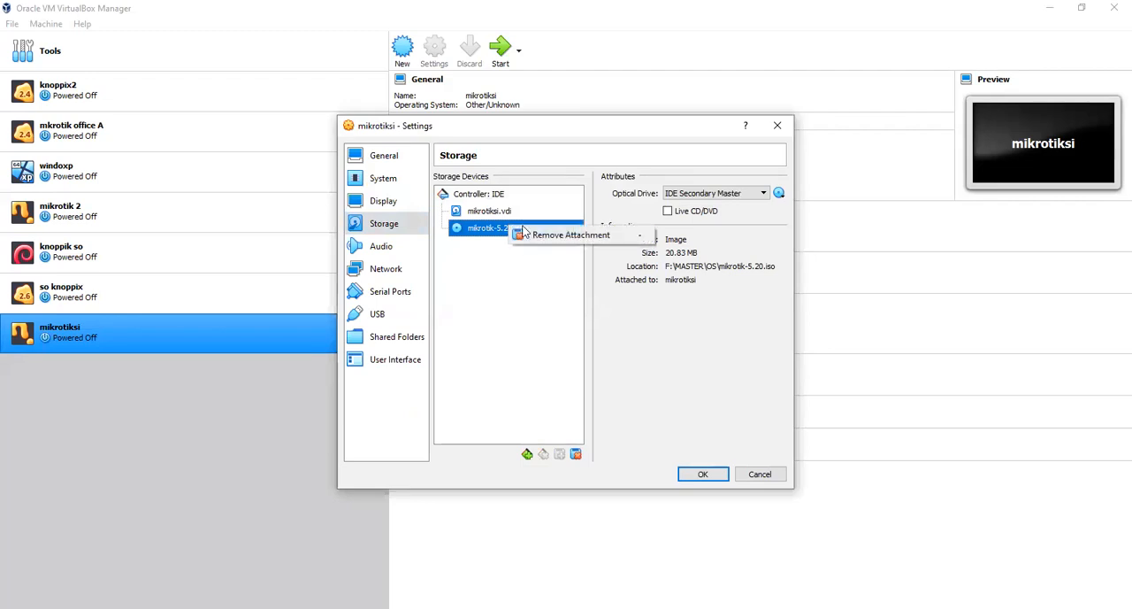
left_click(548, 237)
left_click(540, 359)
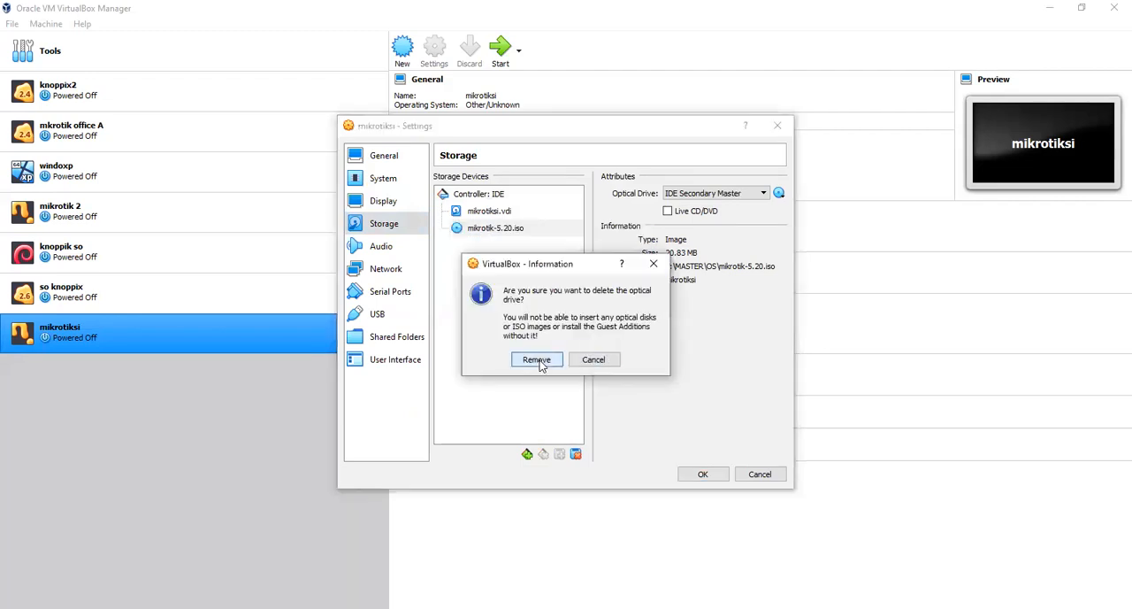
left_click(702, 474)
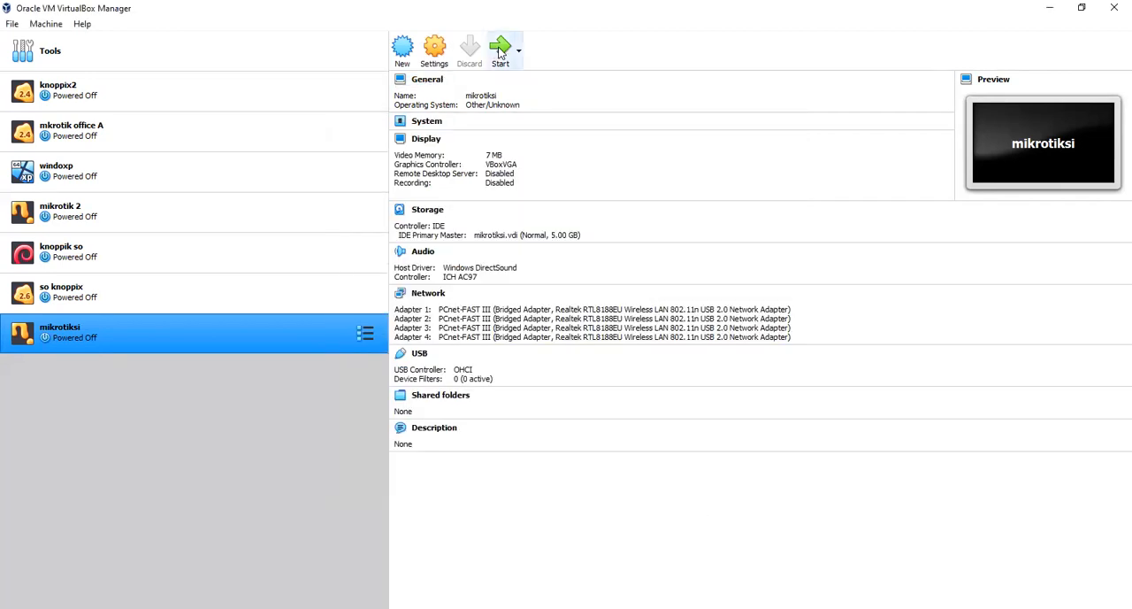
- Start mikrotiksi from its hard disk and decline the disk check for errors
left_click(500, 51)
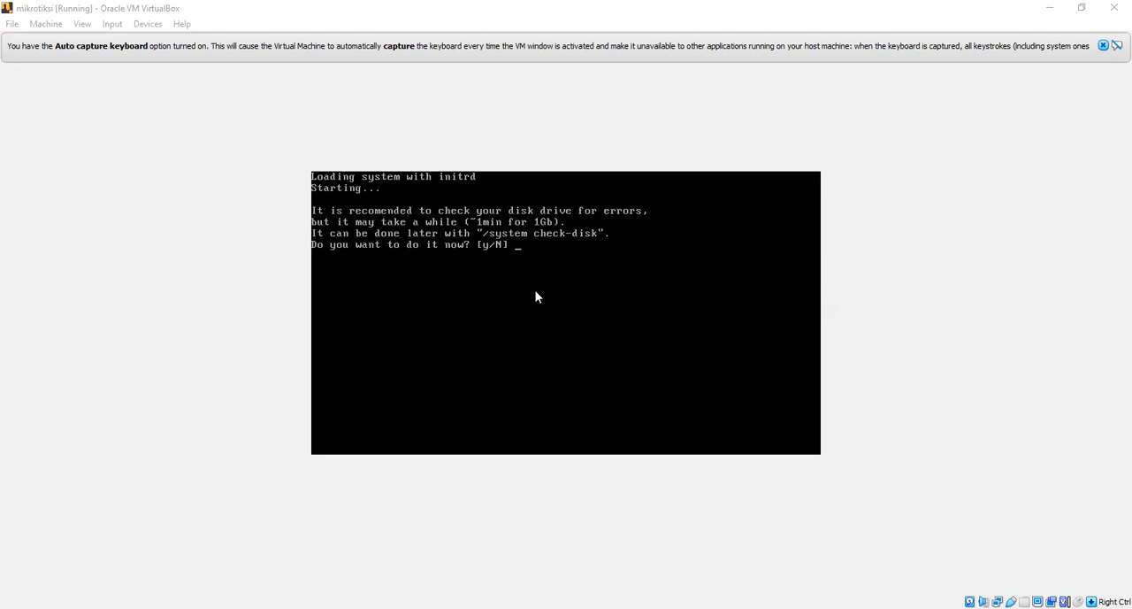
type("N")
key("Return")
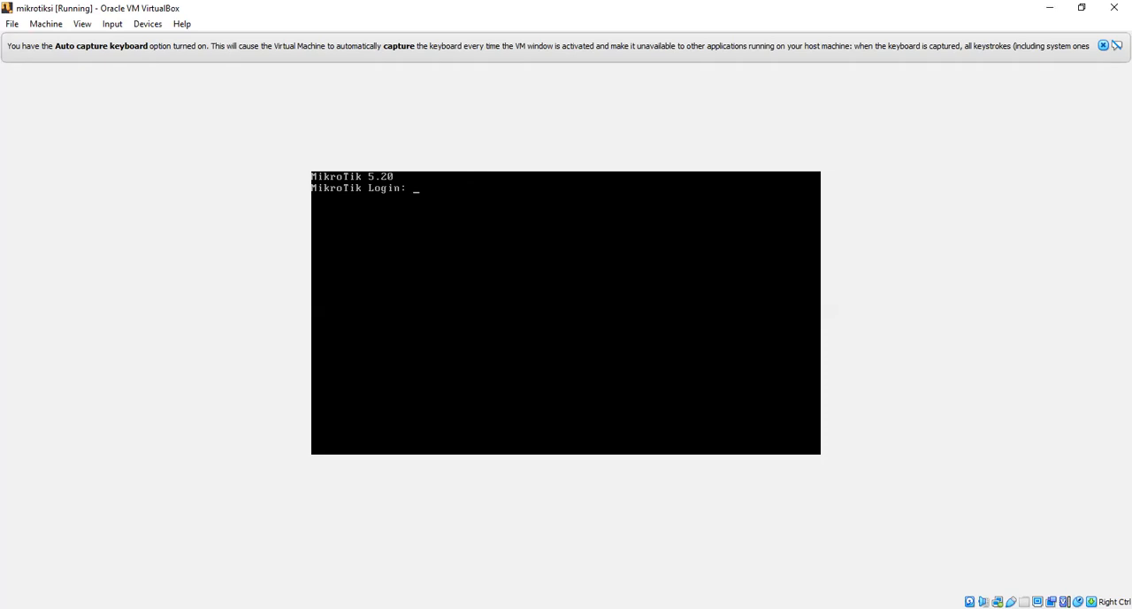
- Log in to MikroTik as admin with an empty password and continue past the software key notice to the command prompt
type("admin")
key("Return")
key("Return")
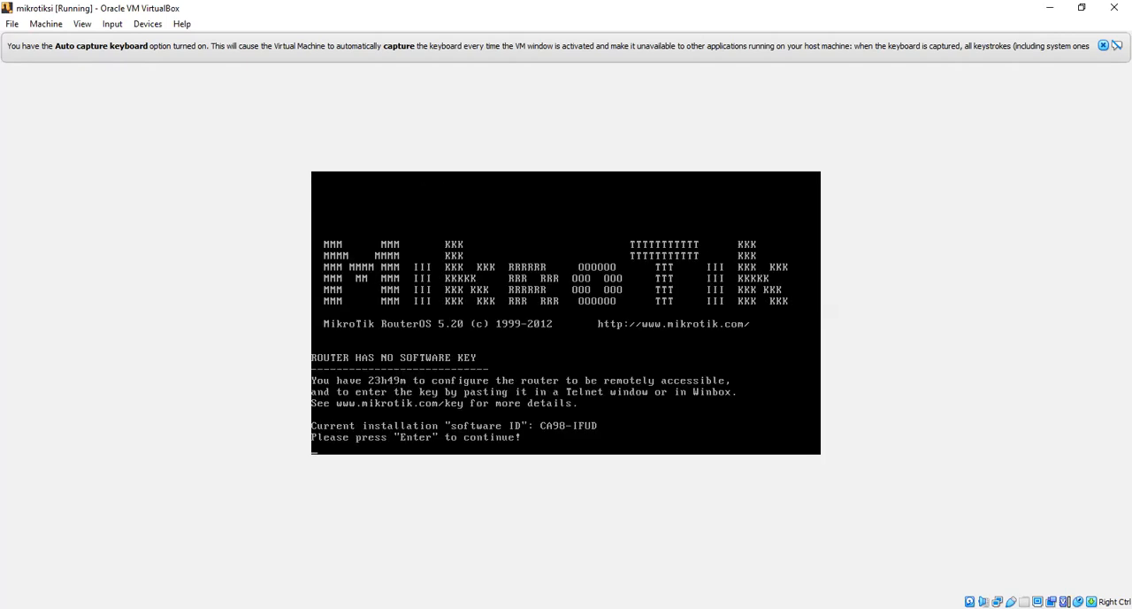
key("Return")
key("Return")
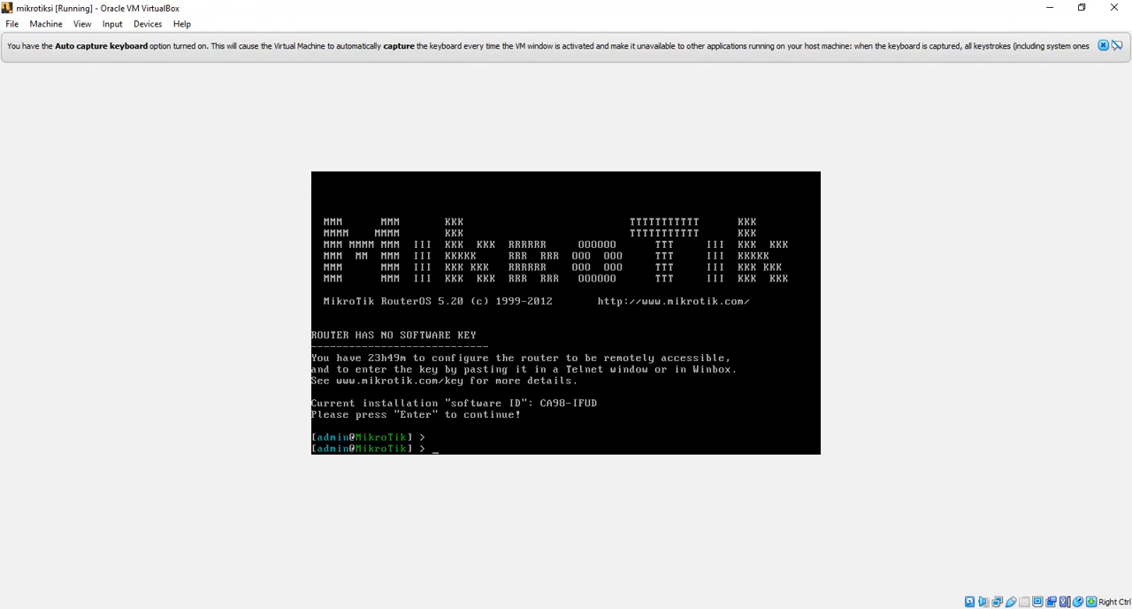
- List the router's configured IP addresses with the command ip address pr
type("address pr")
key("Return")
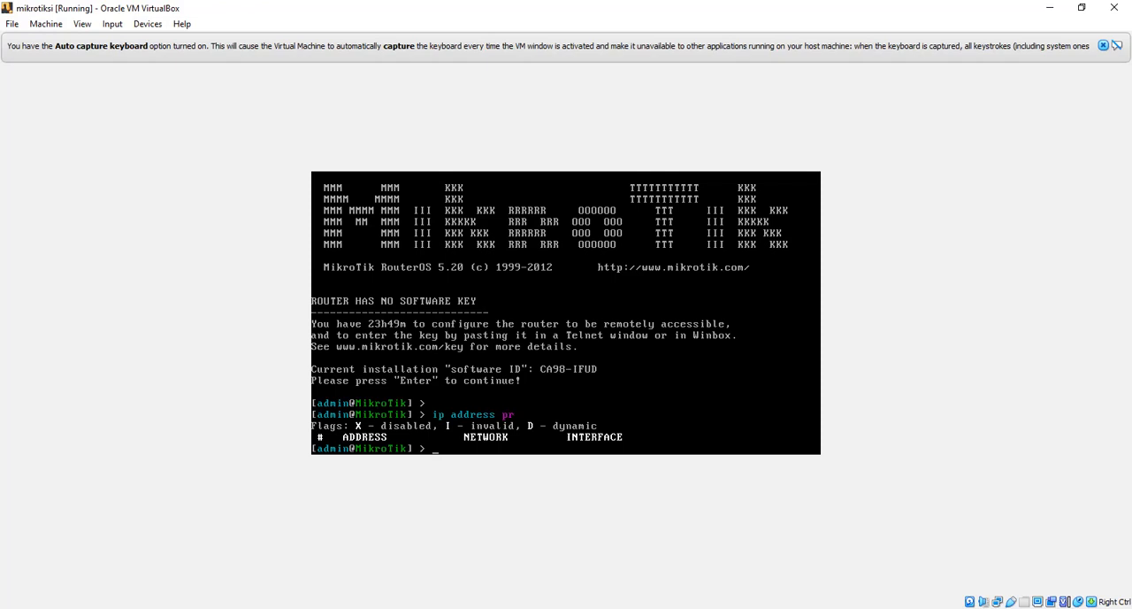
- Leave the virtual machine for MikroTik WinBox Loader and list the routers discovered on the network
key("Control_R")
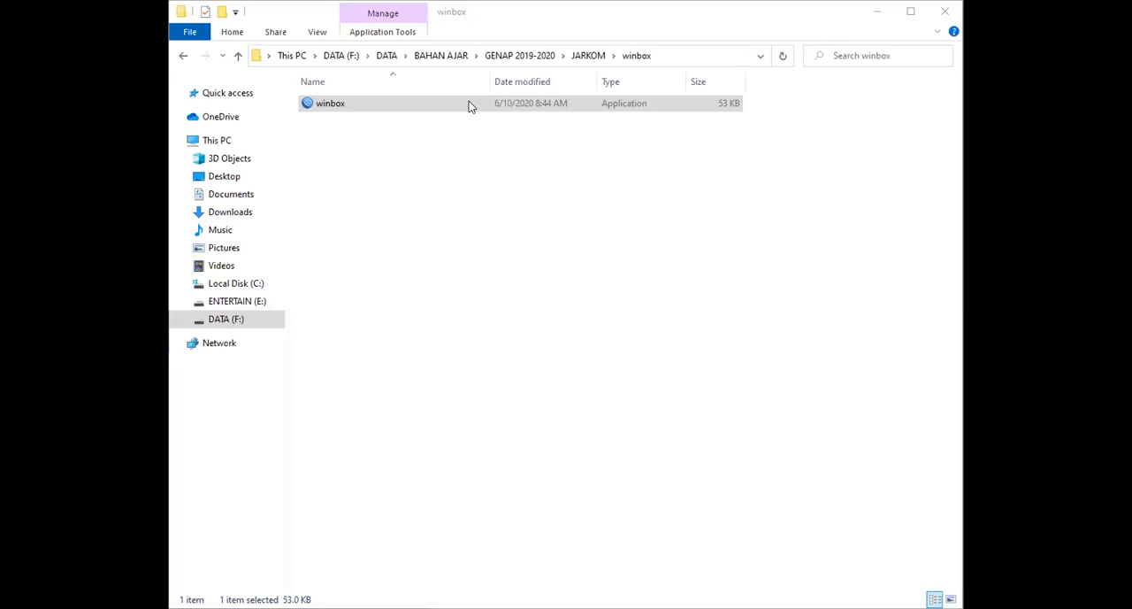
left_click(423, 107)
double_click(423, 107)
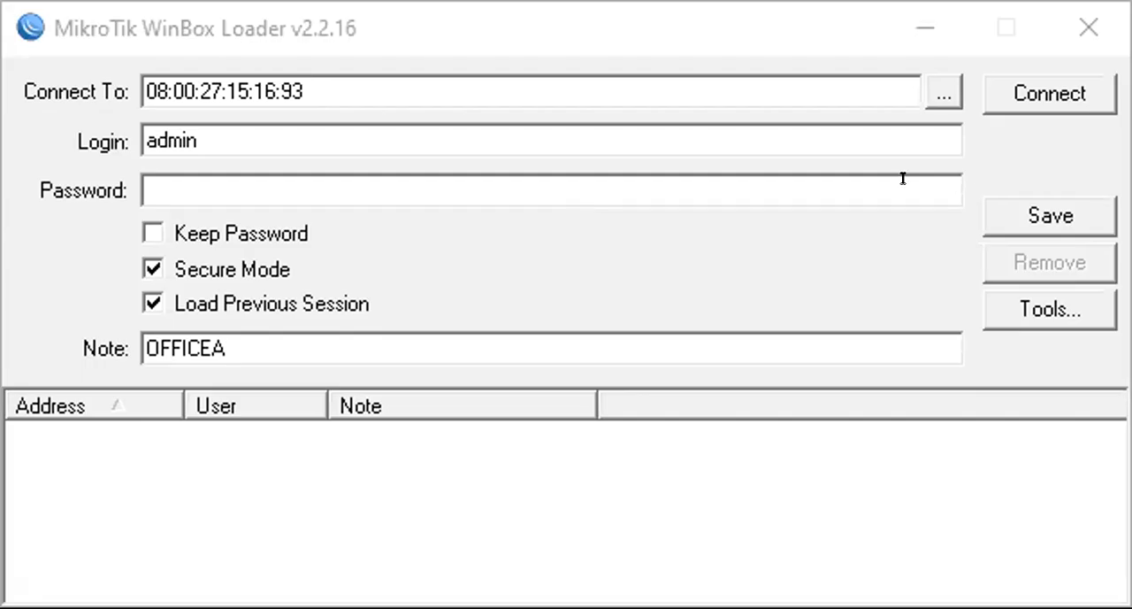
left_click(940, 92)
left_click(787, 122)
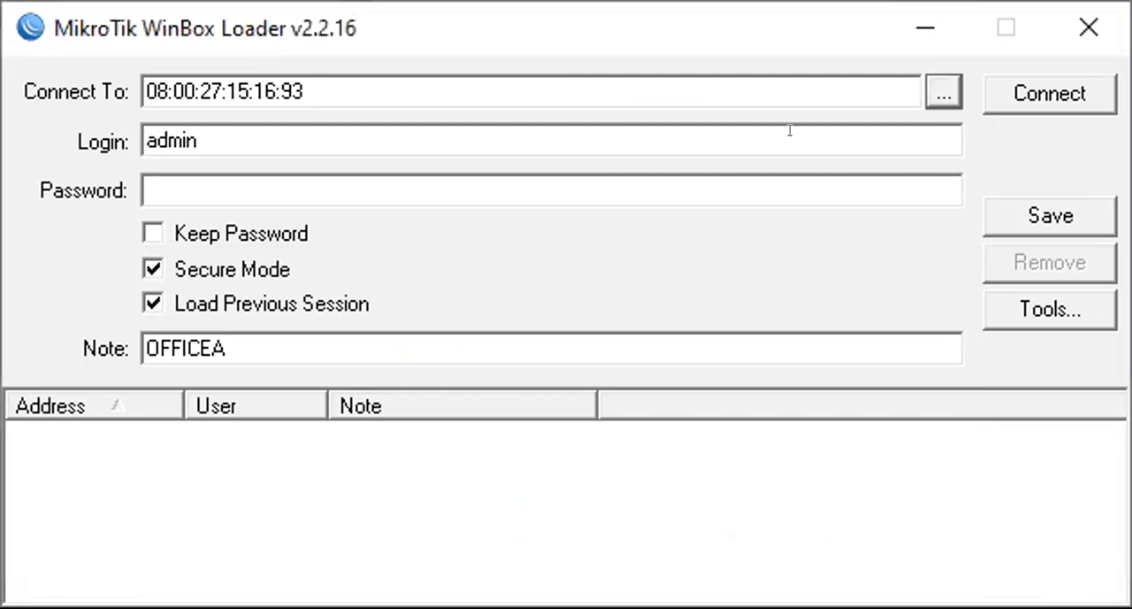
left_click(928, 95)
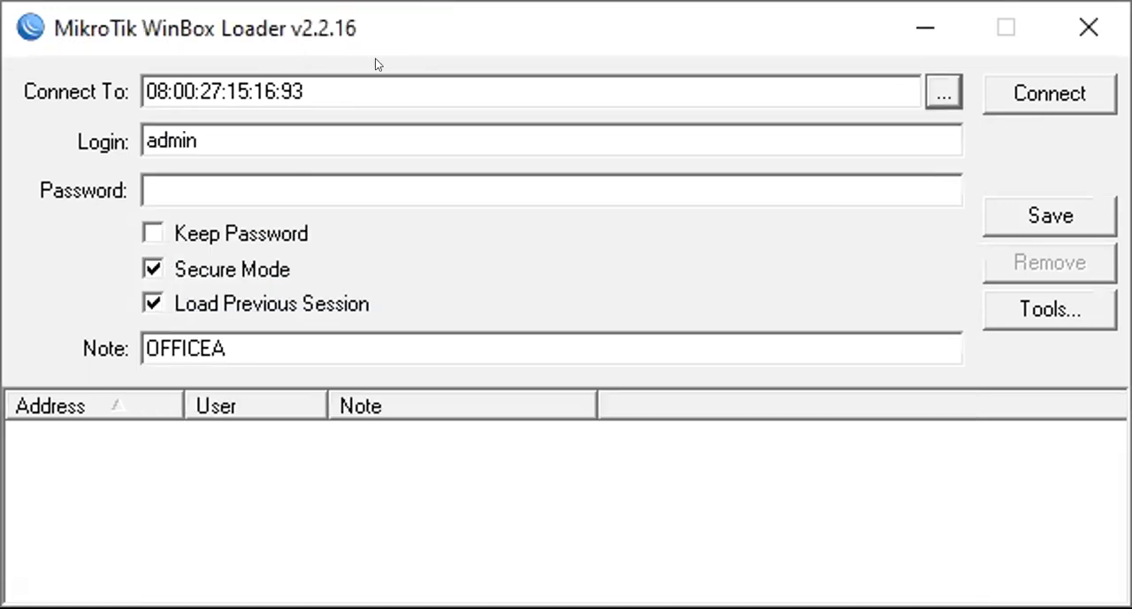
left_click(442, 13)
- Connect to the discovered router 08:00:27:2C:71:BD as admin with an empty password and maximize its WinBox window
left_click(946, 93)
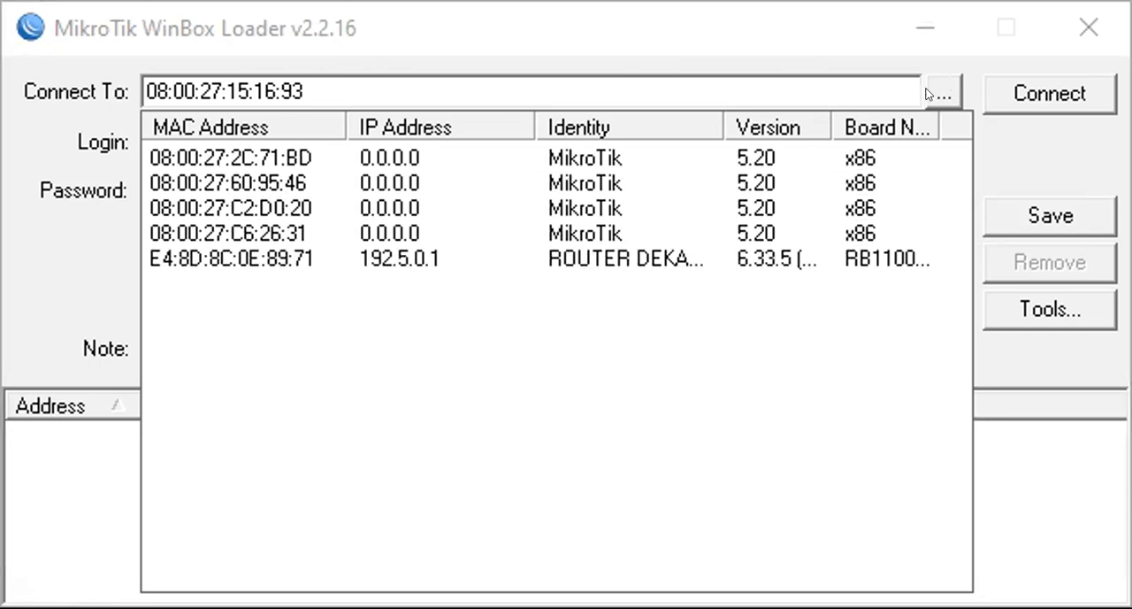
left_click(215, 157)
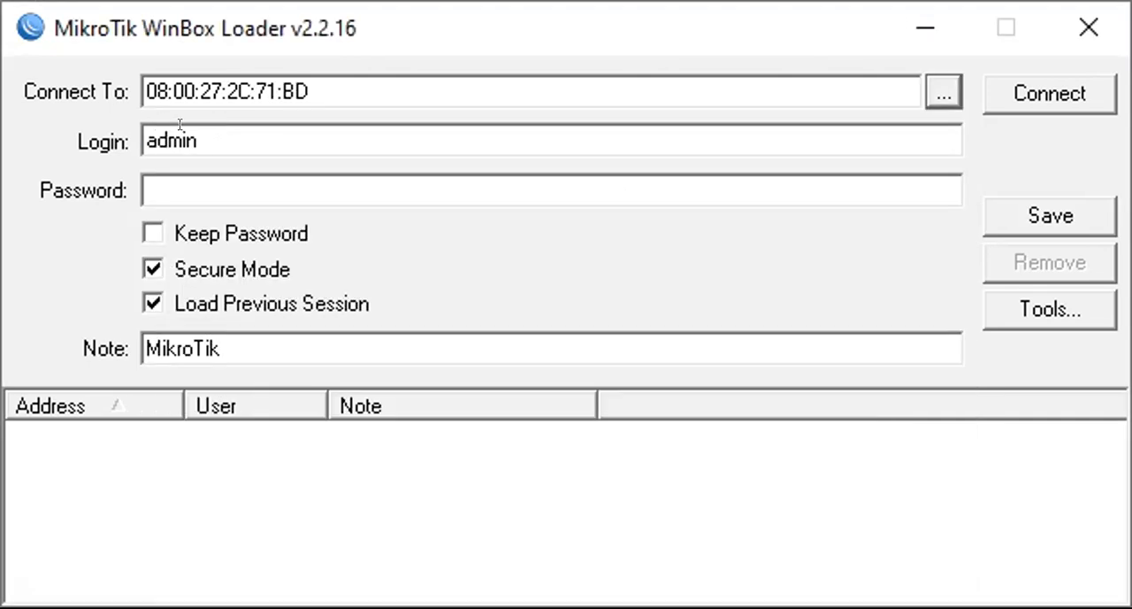
left_click(1044, 93)
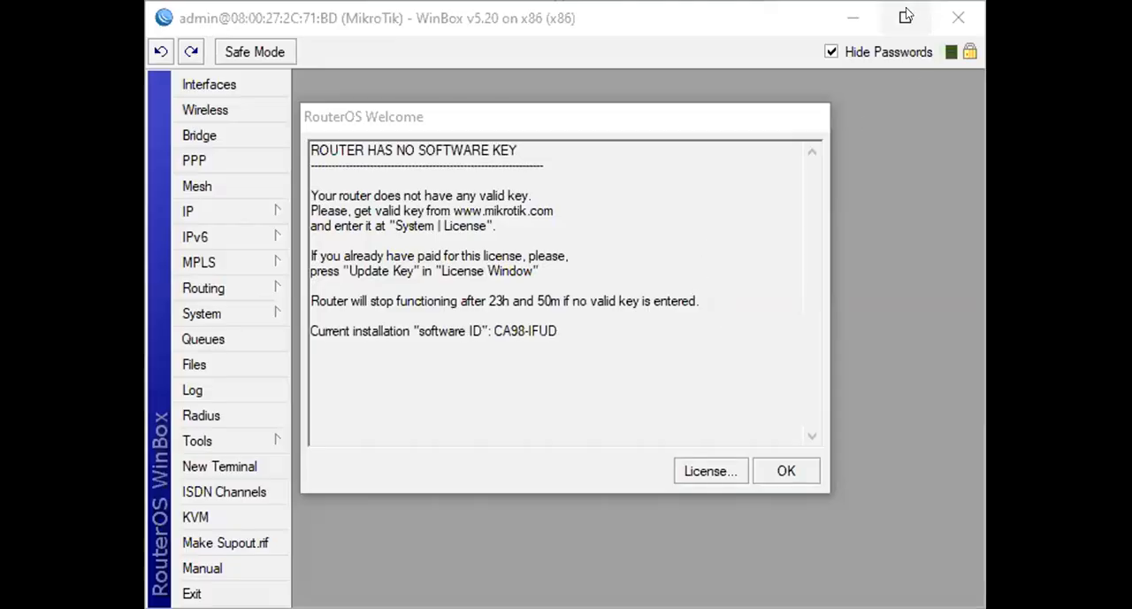
left_click(906, 16)
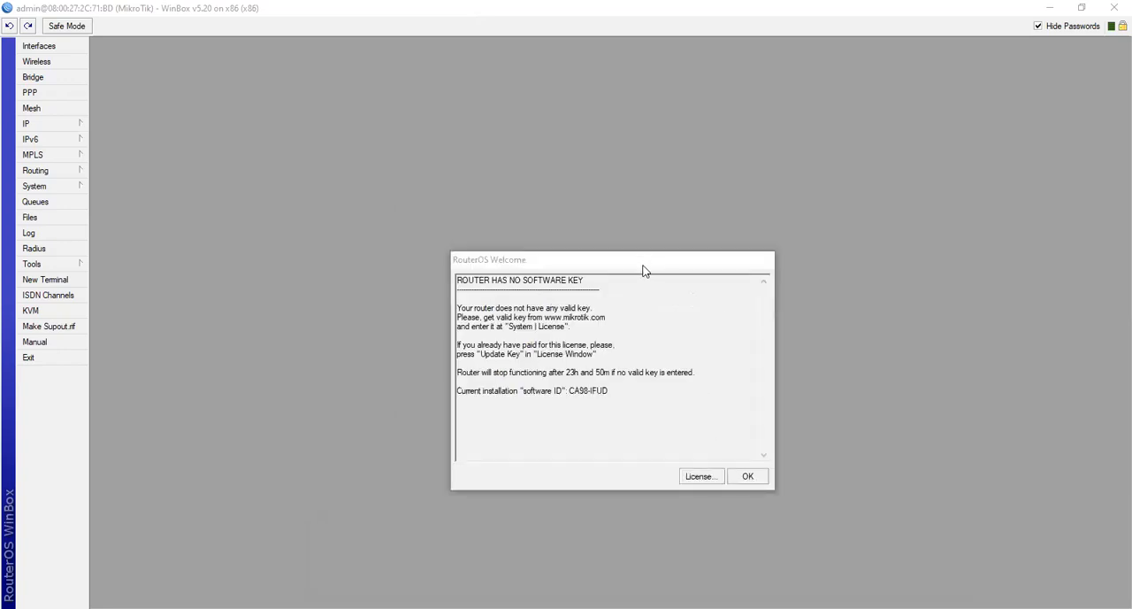
- Move the RouterOS Welcome window away from the centre of the workspace and dismiss the router disconnection error
left_click_drag(643, 270, 998, 379)
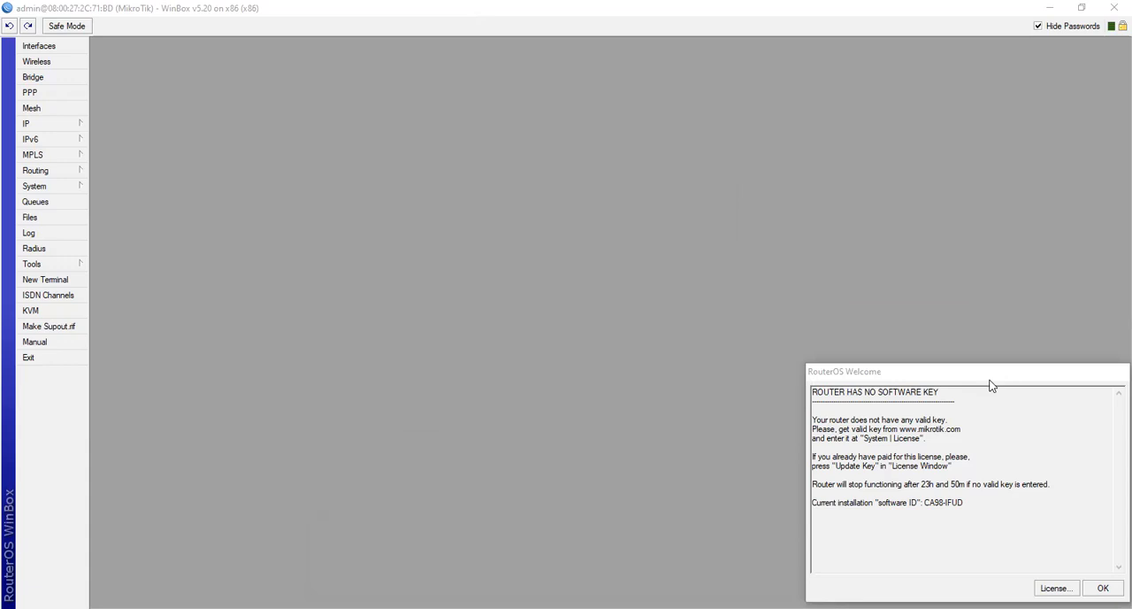
left_click_drag(991, 386, 796, 307)
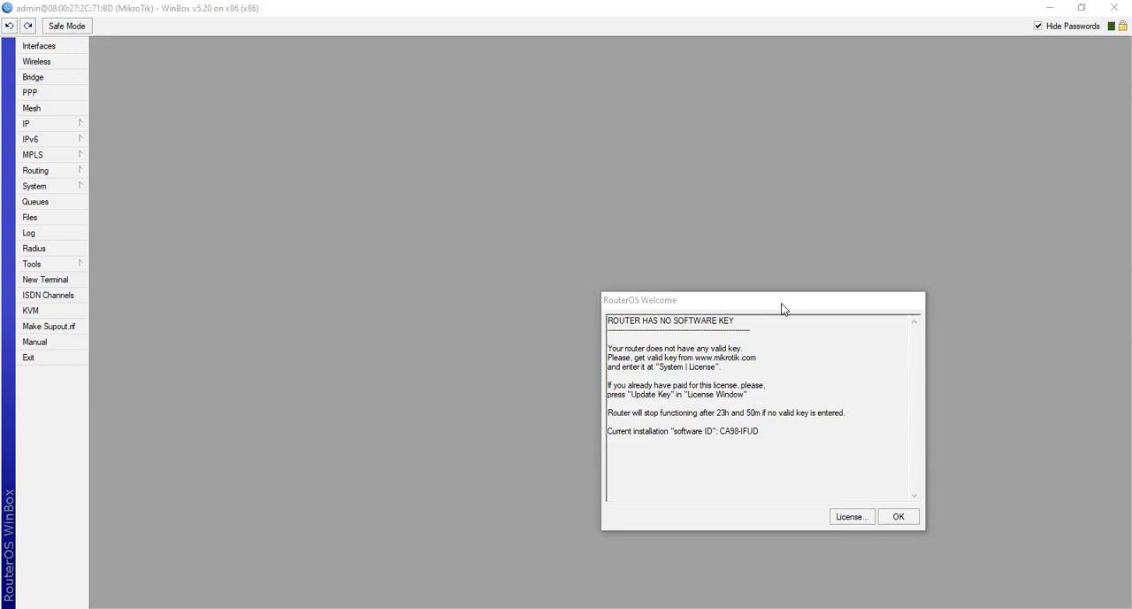
left_click_drag(782, 309, 968, 366)
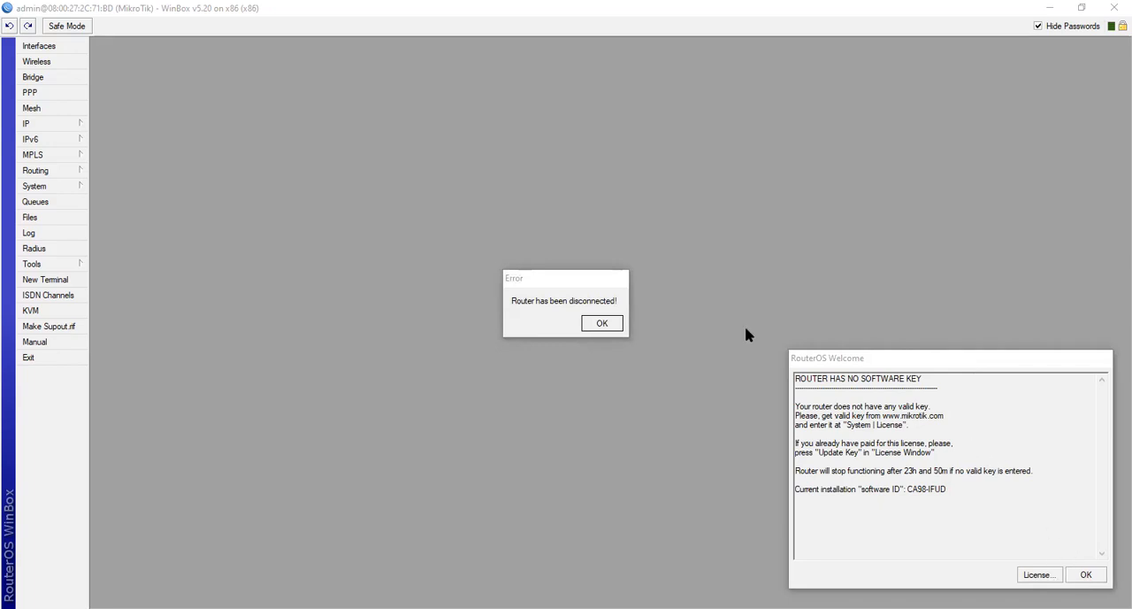
left_click(602, 324)
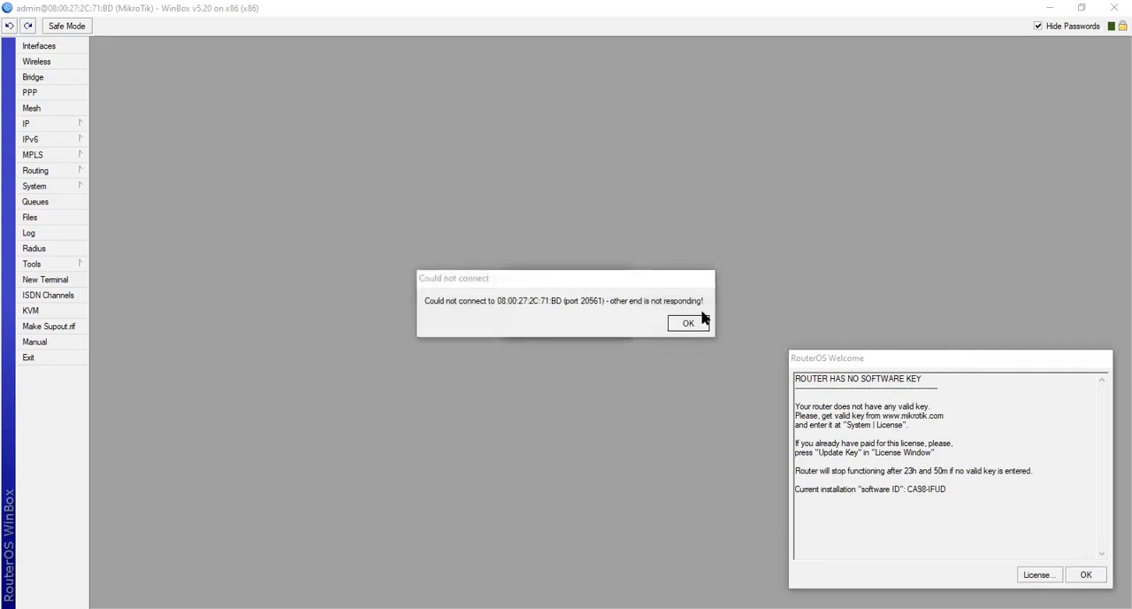